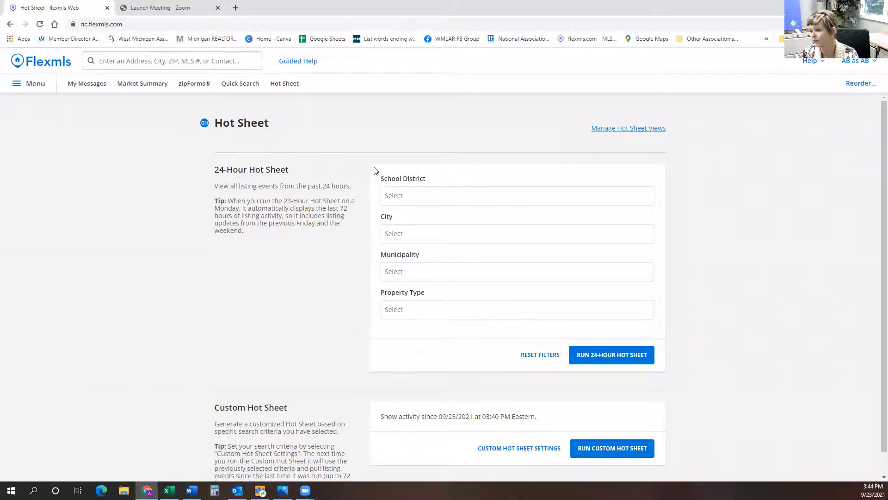
Open the Custom Hot Sheet settings from the Hot Sheet page.
left_click_drag(220, 171, 625, 309)
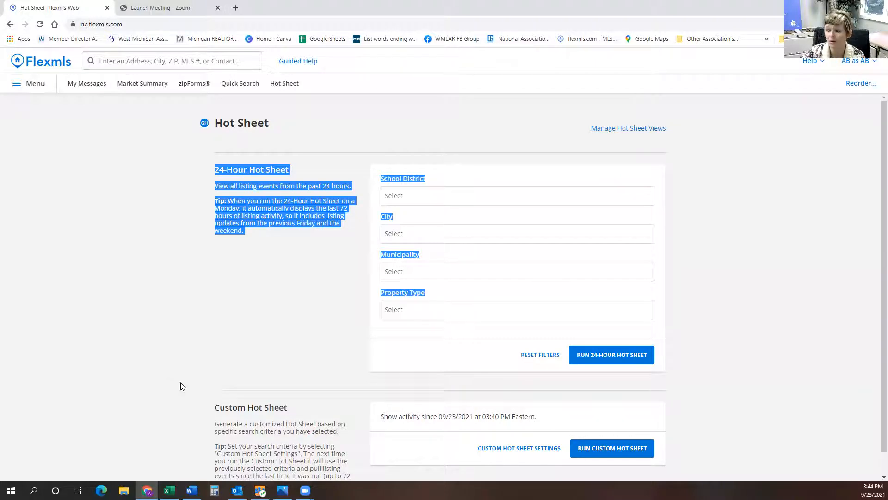
left_click_drag(219, 406, 326, 417)
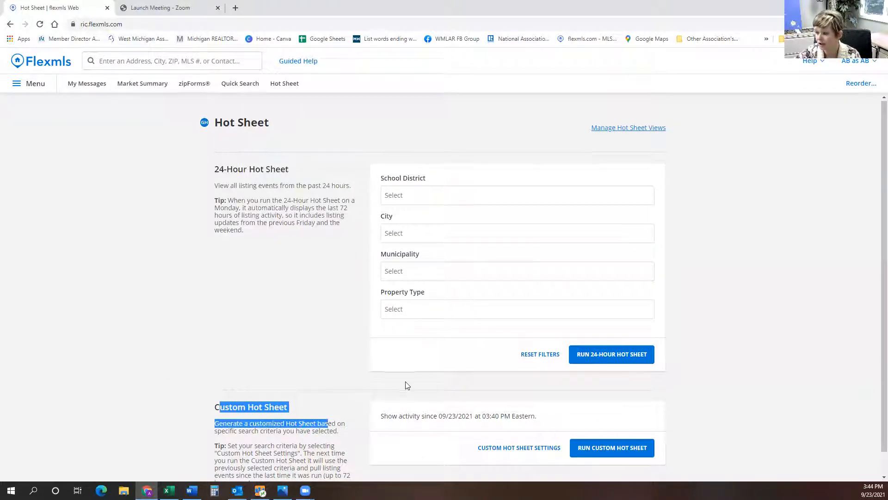
scroll(416, 391, "down", 1)
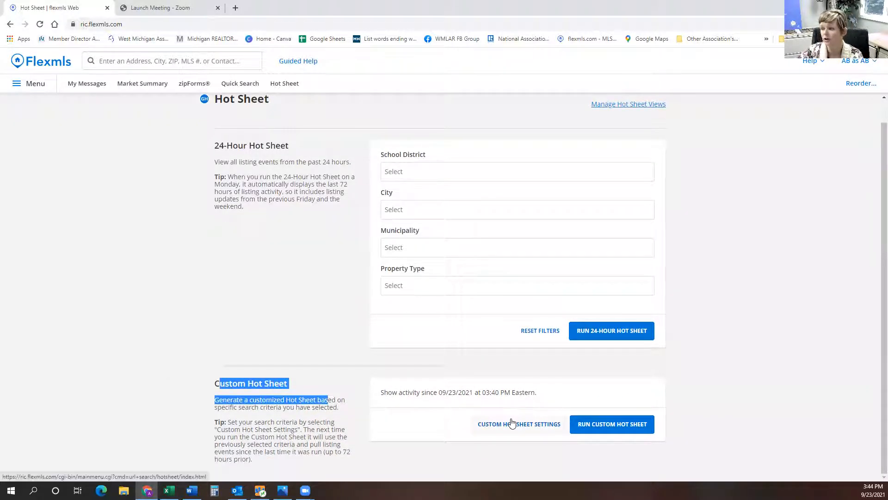
left_click(511, 423)
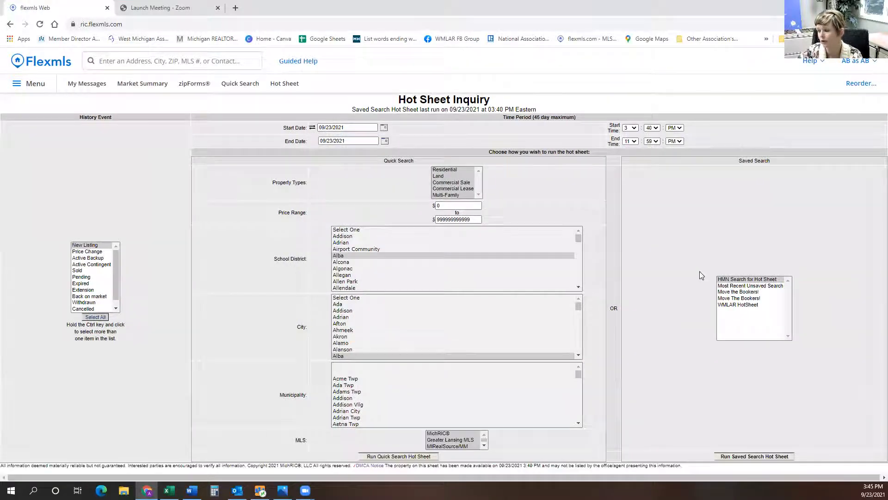
double_click(612, 309)
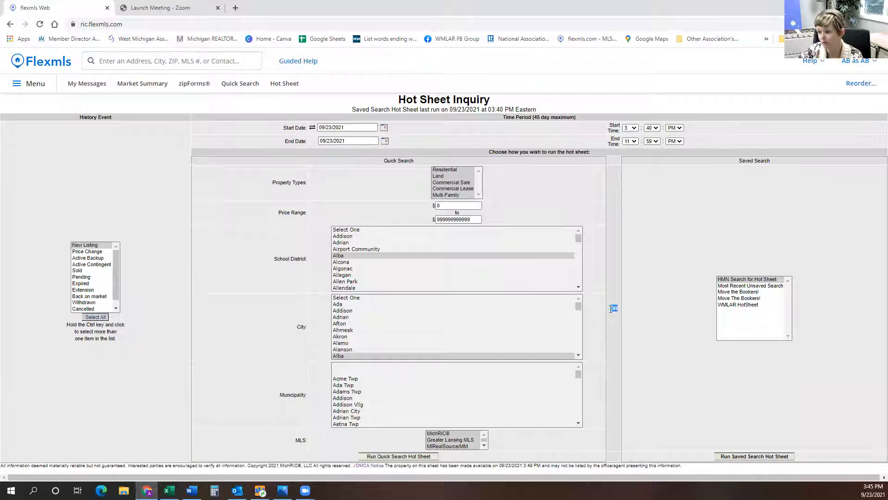
left_click_drag(588, 290, 643, 300)
double_click(613, 308)
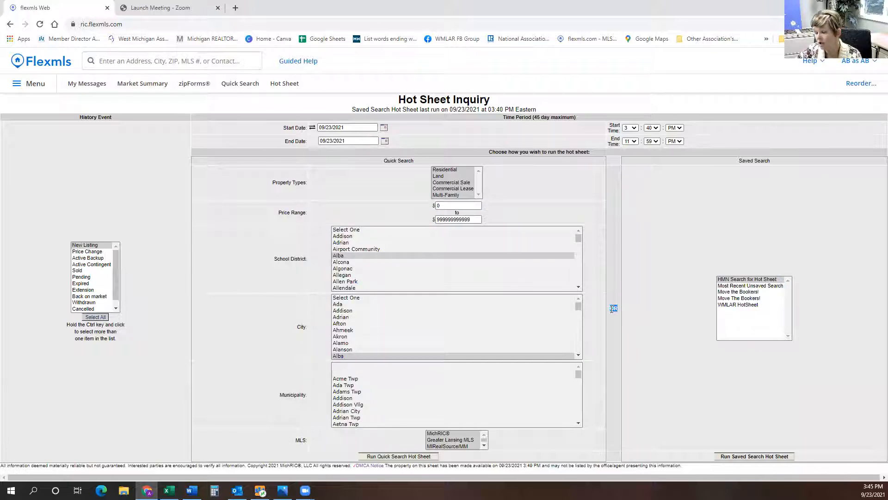
Select Alcona, Ada and Adrian Twp as quick-search criteria and HMN Search for Hot Sheet as the saved search.
left_click(368, 330)
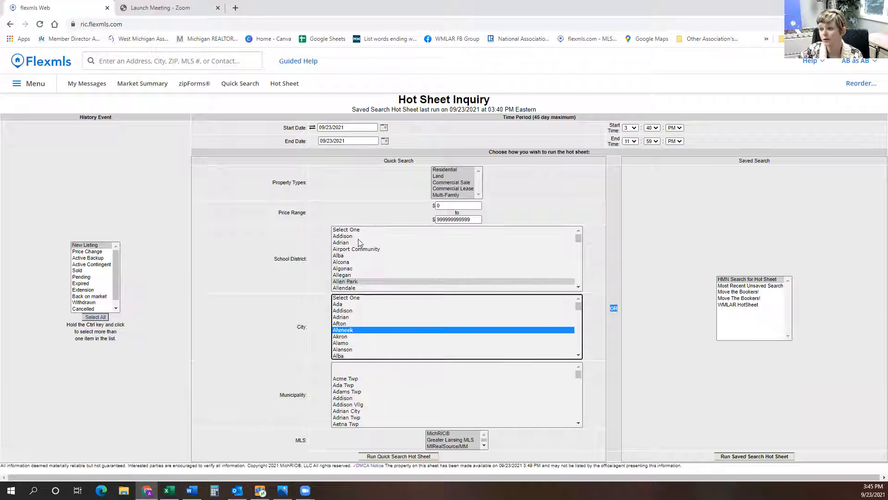
left_click(395, 343)
left_click(373, 390)
left_click(367, 263)
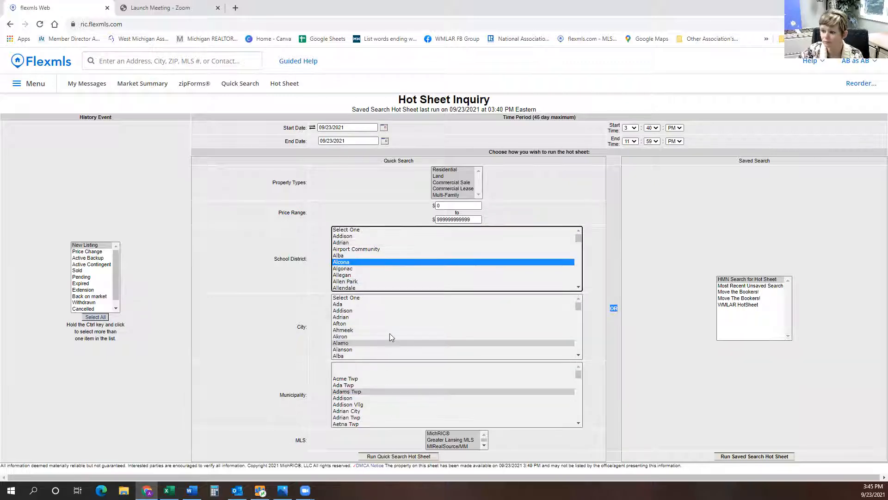
left_click(389, 330)
left_click(370, 301)
left_click(408, 417)
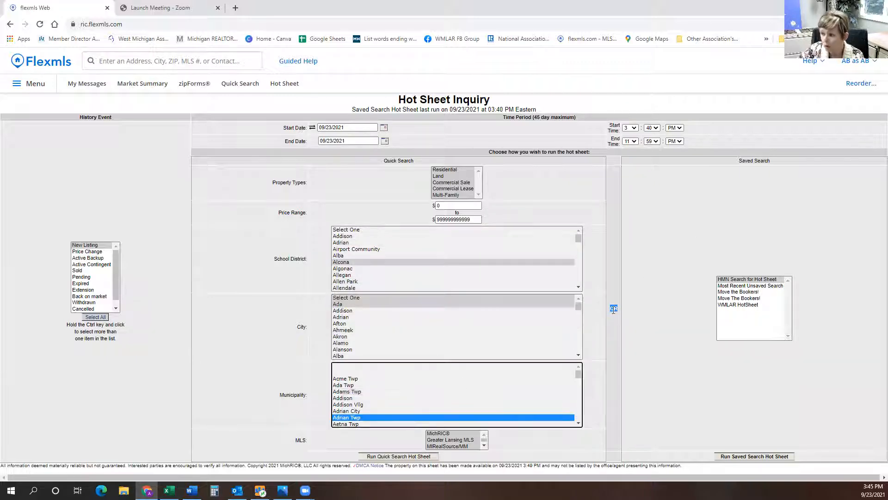
left_click(749, 280)
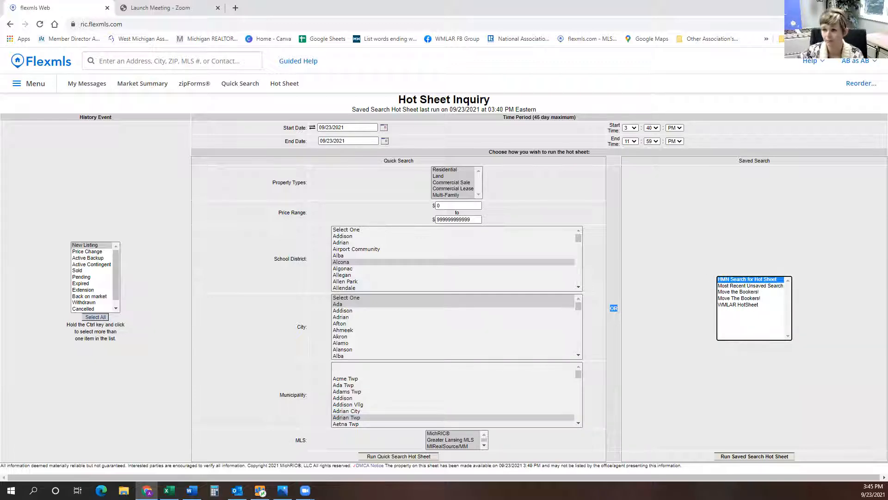
Open the main menu and toggle the Quick Search and Hot Sheet favorite stars off and back on.
left_click(248, 85)
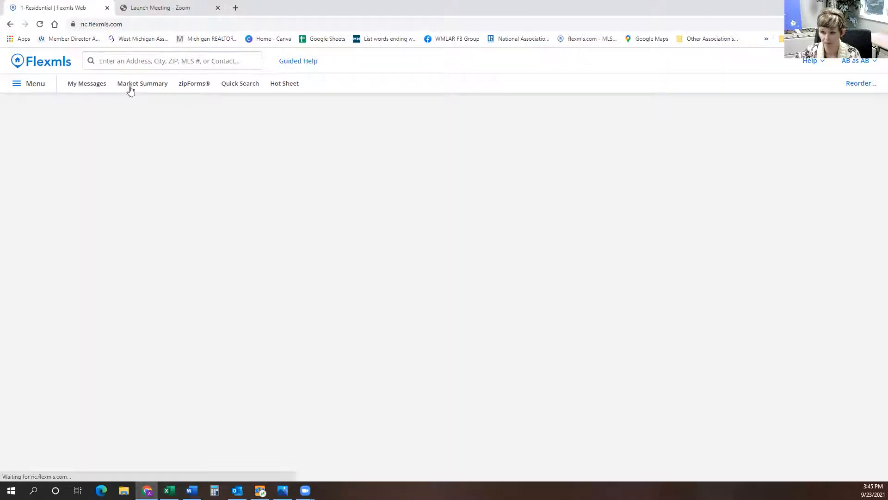
left_click(32, 84)
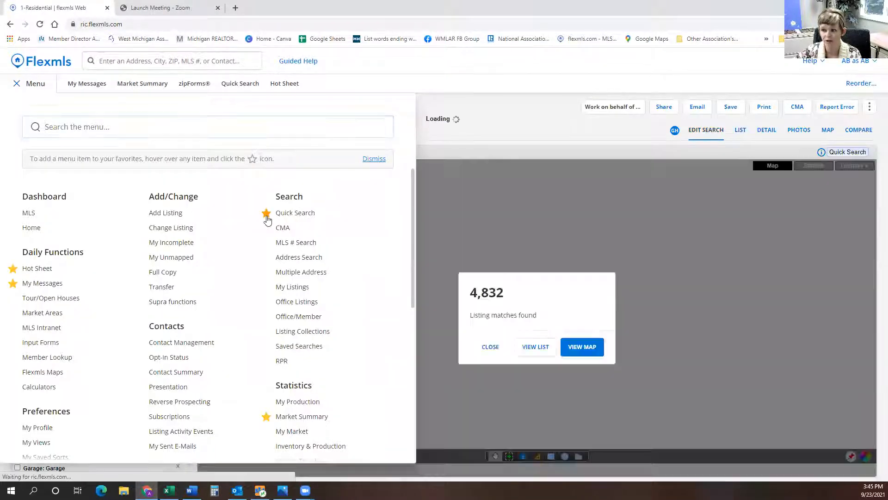
left_click(267, 213)
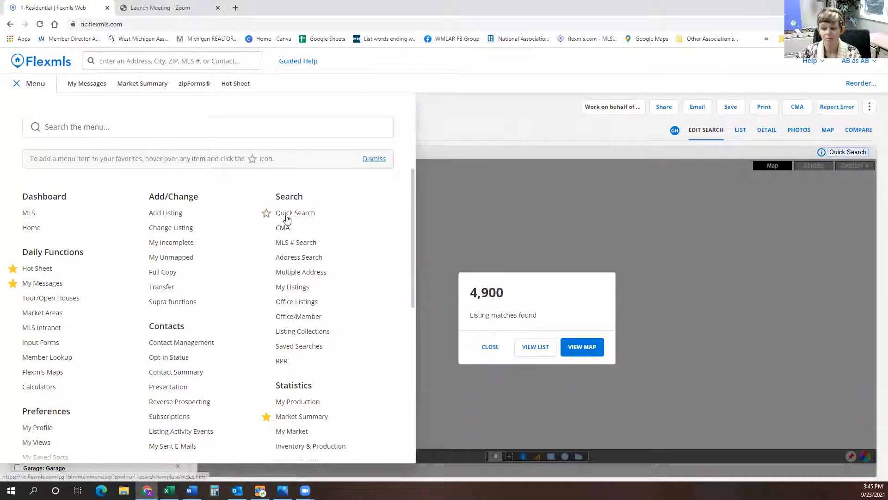
left_click(266, 213)
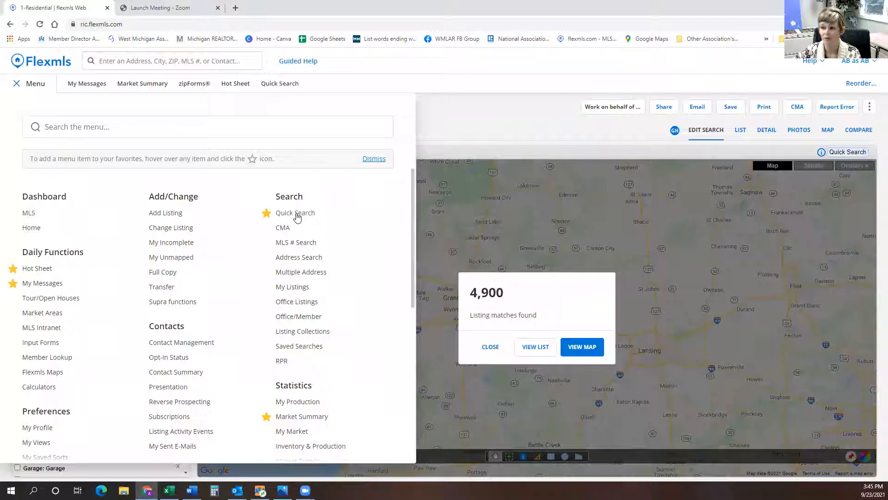
left_click(12, 270)
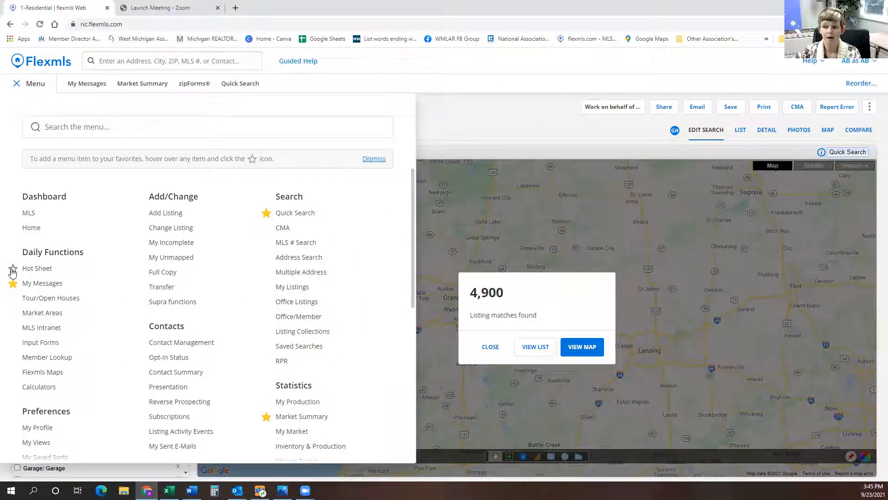
left_click(12, 269)
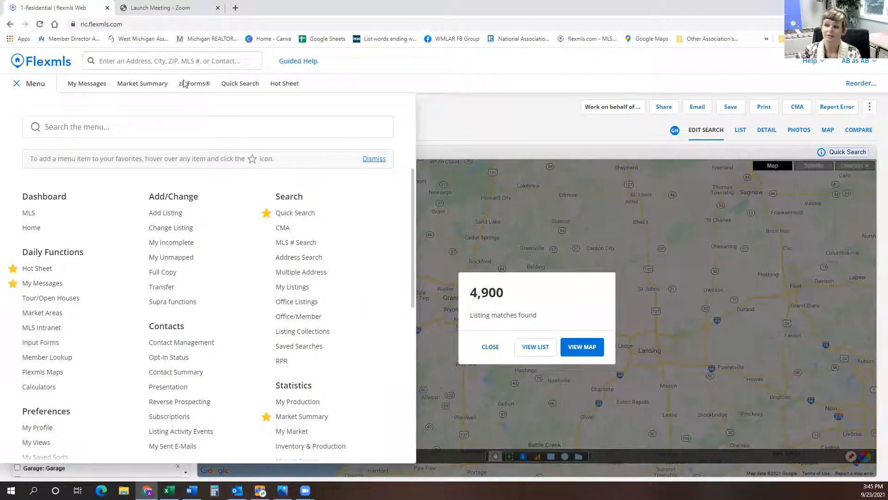
Open Quick Search and close the listing matches popup.
left_click(241, 86)
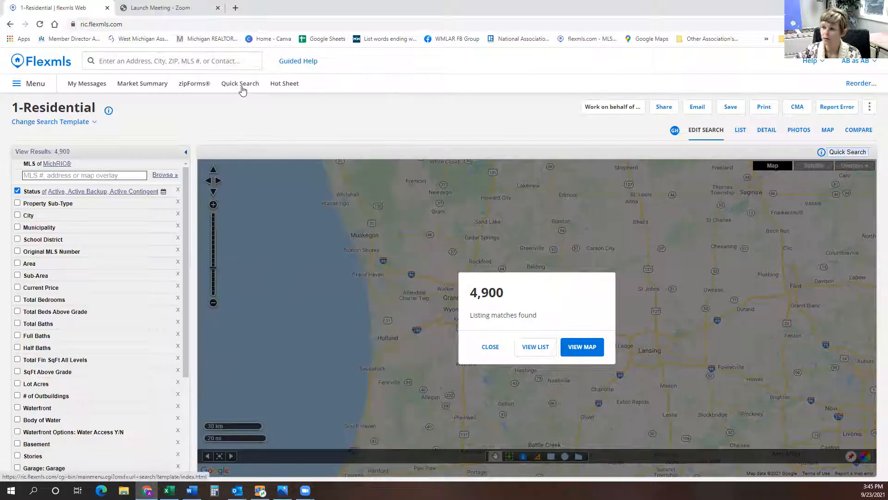
left_click(490, 347)
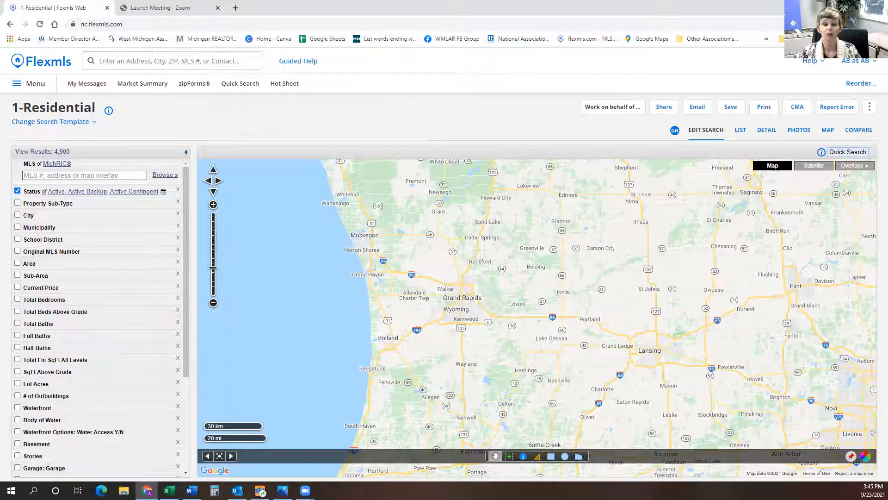
Remove the Area, Original MLS Number, School District, Municipality, Current Price and Total Bedrooms fields from the search.
left_click(33, 267)
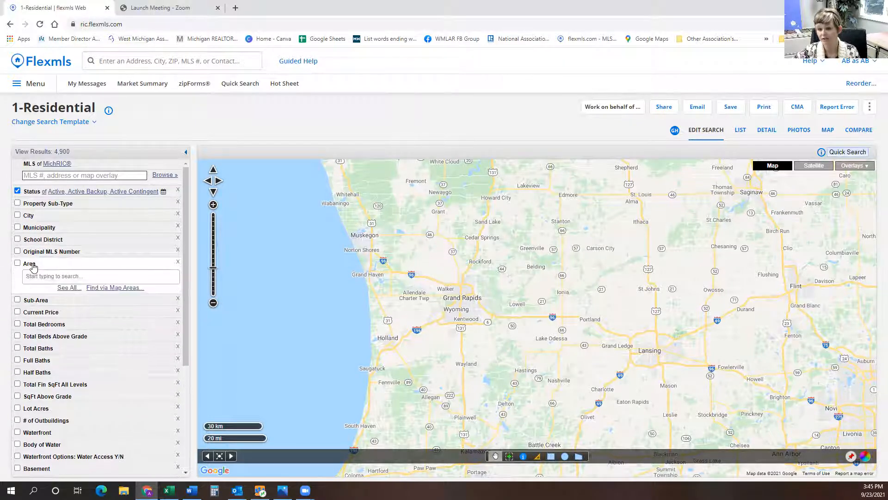
left_click(179, 264)
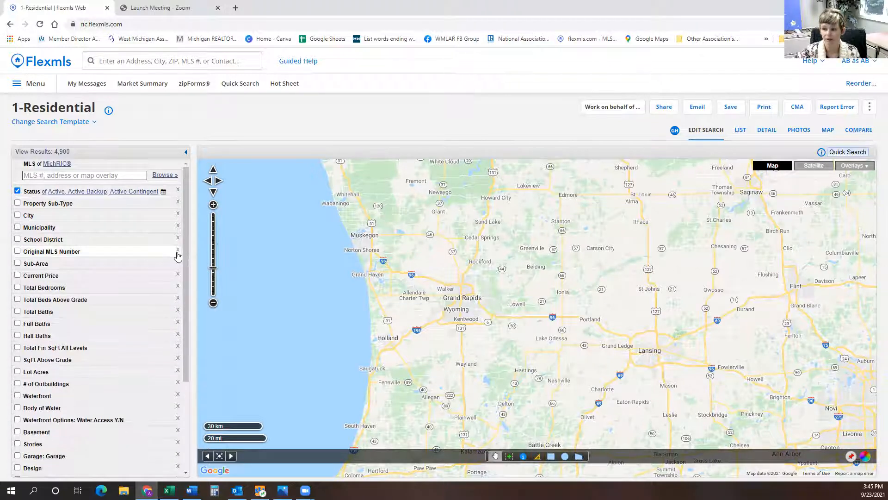
left_click(176, 251)
left_click(177, 238)
left_click(178, 227)
left_click(177, 239)
left_click(178, 238)
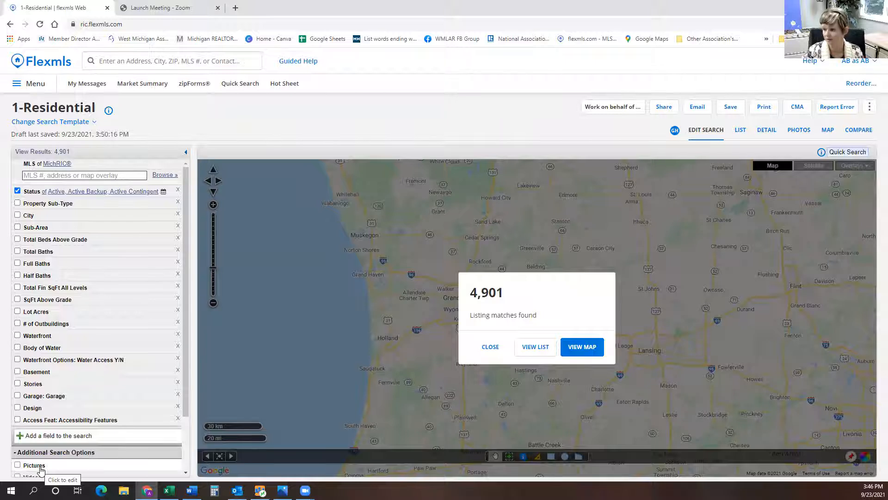
Add the Area field to the search by searching the field list for area.
left_click(90, 442)
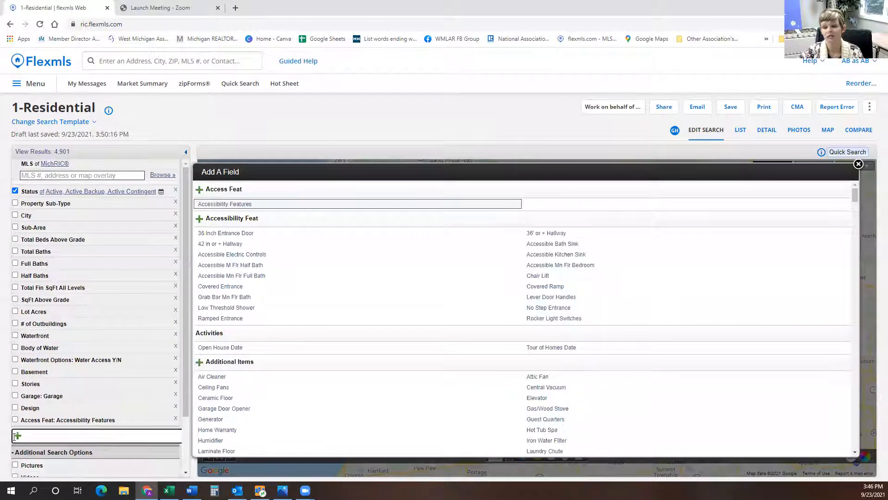
type("area")
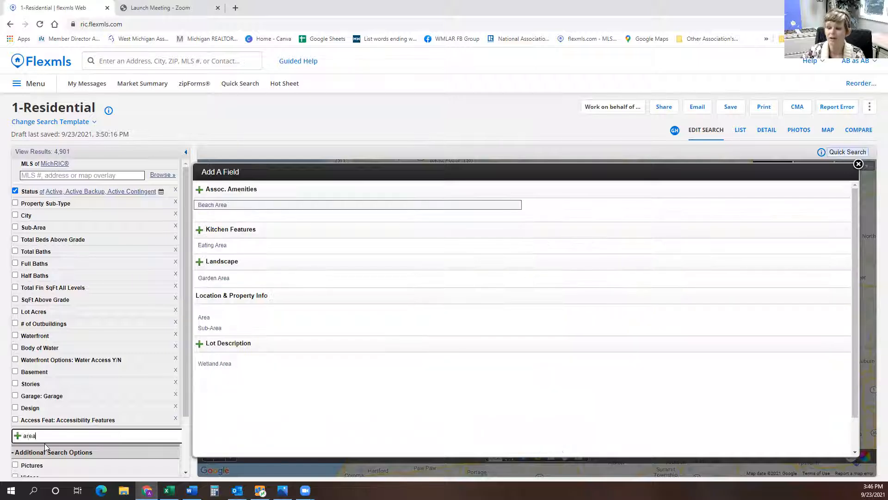
left_click_drag(197, 294, 276, 304)
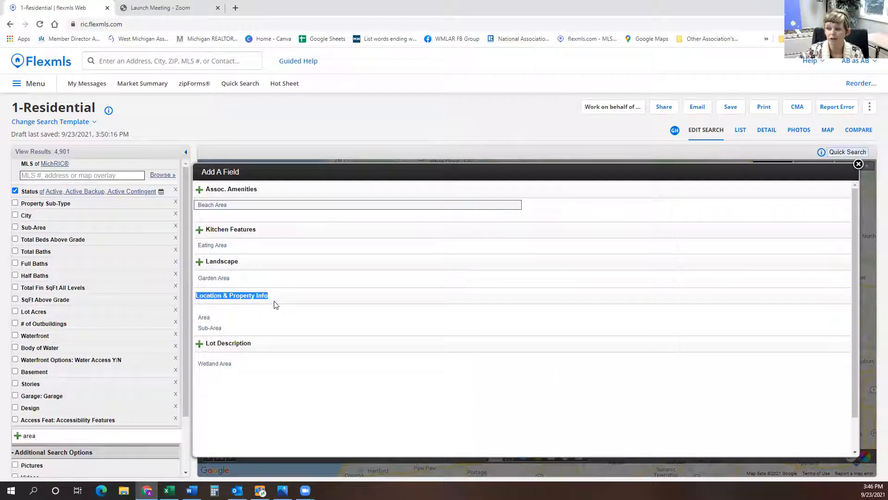
left_click(205, 318)
Remove the Sub-Area, bath, square-footage, Lot Acres, City and # of Outbuildings fields from the search.
left_click(54, 378)
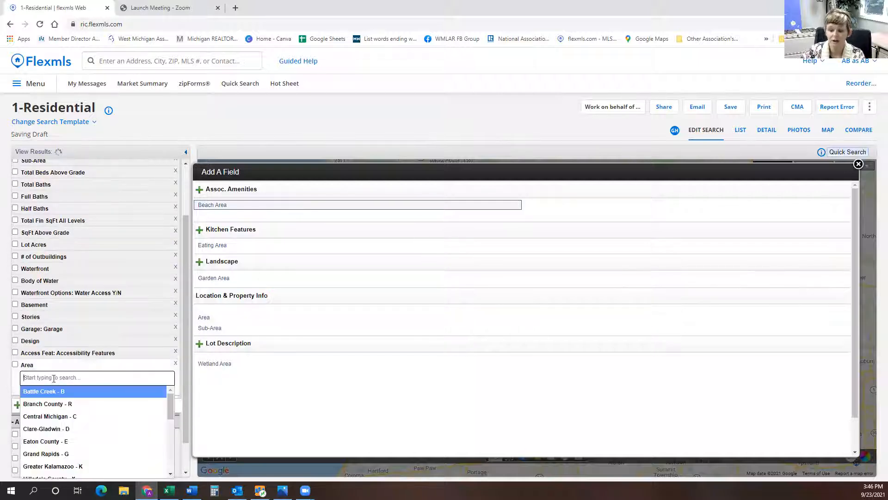
scroll(111, 410, "down", 2)
scroll(111, 411, "up", 3)
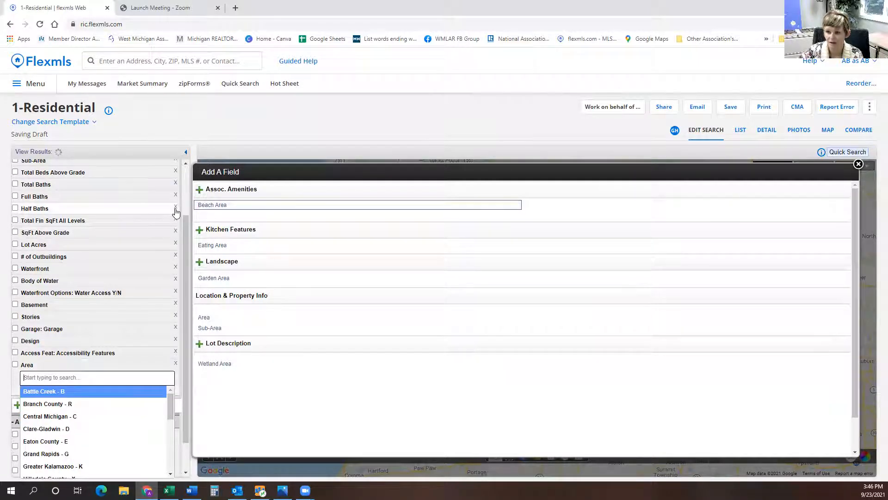
scroll(176, 212, "down", 2)
scroll(176, 211, "down", 2)
scroll(176, 211, "up", 3)
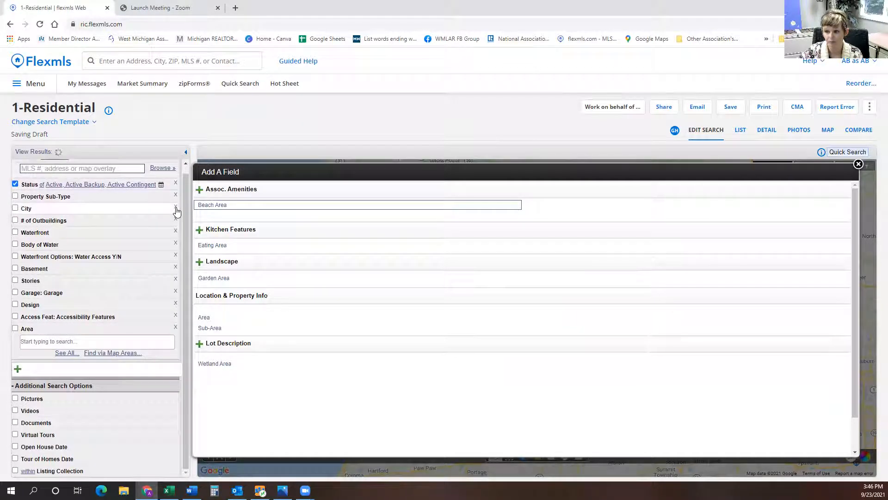
left_click(177, 211)
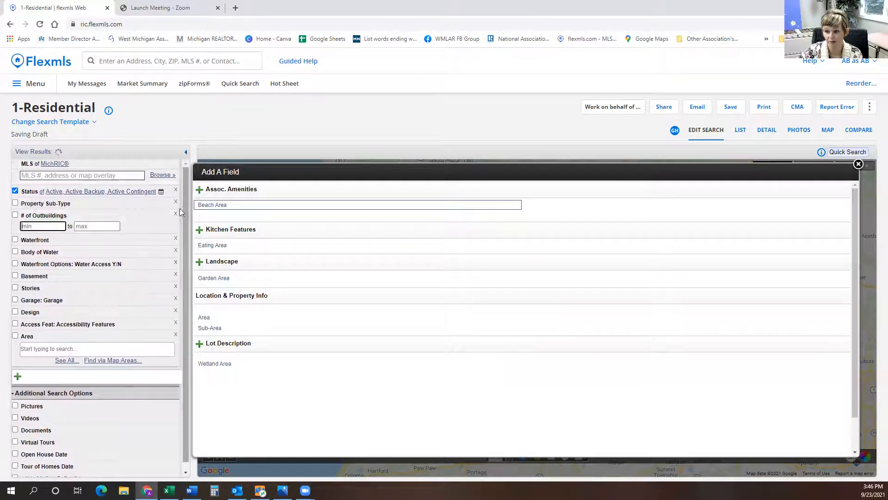
left_click(176, 215)
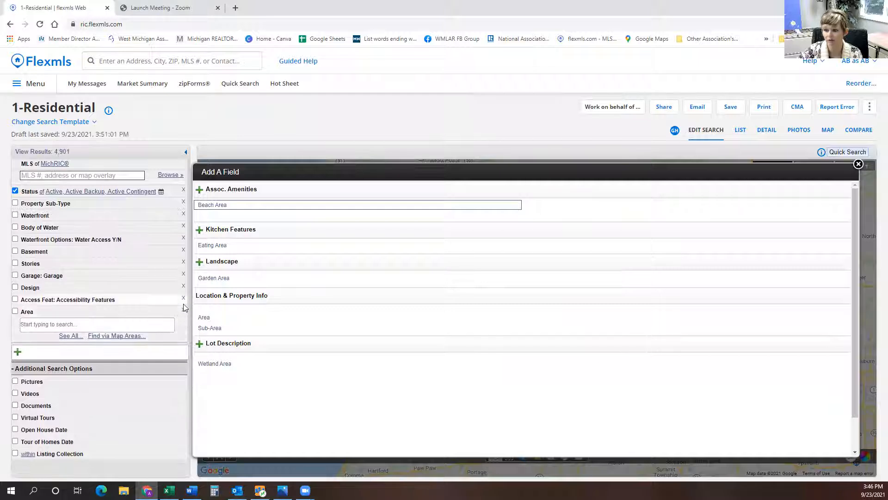
Remove the Area field and add it back by searching the field list for area.
left_click(186, 309)
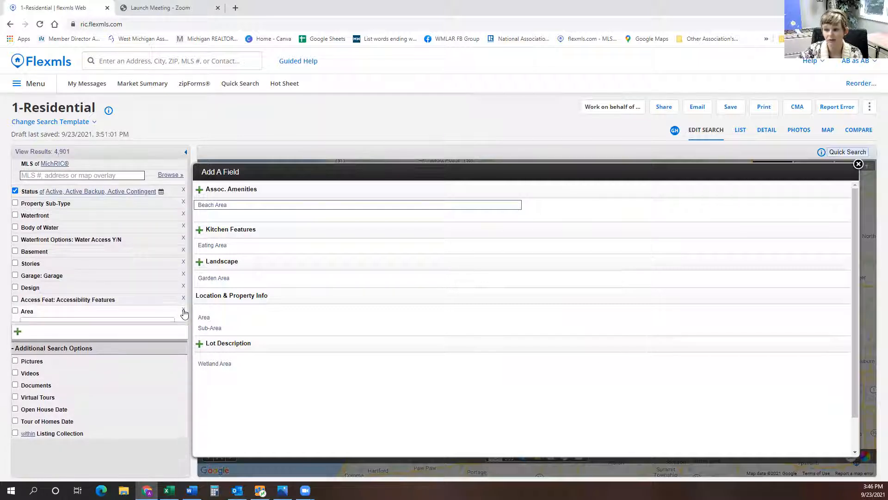
left_click(59, 317)
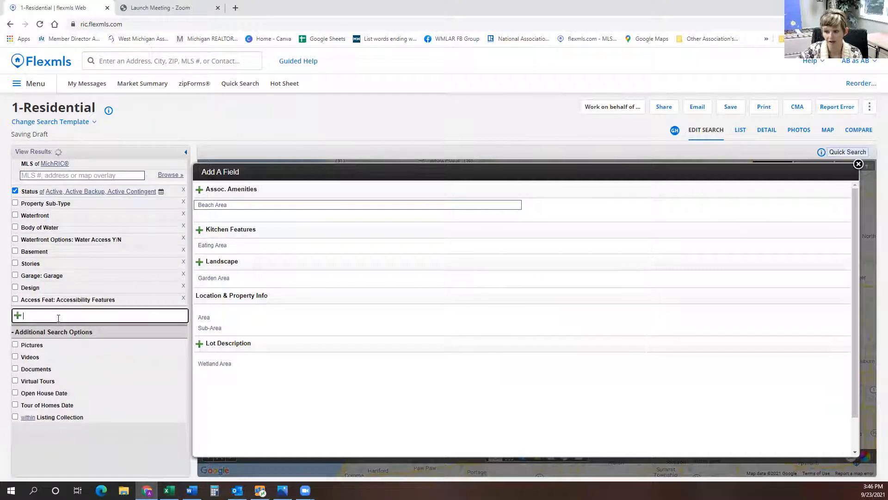
type("area")
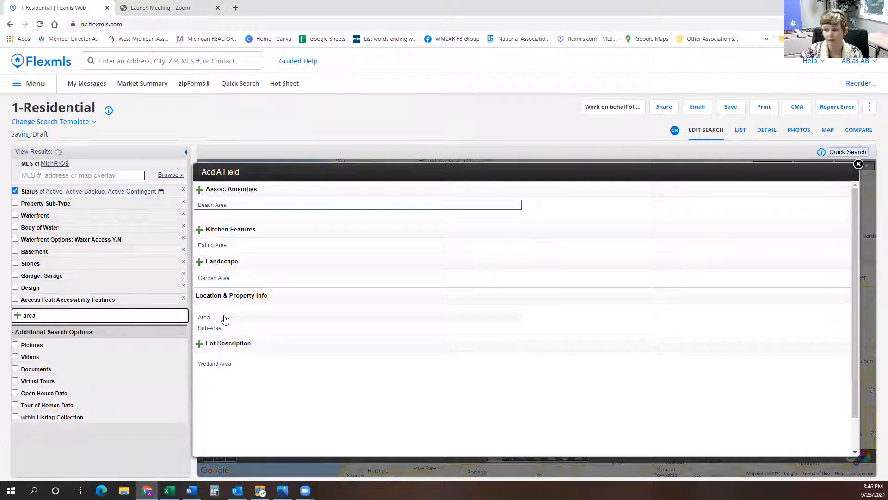
left_click(210, 318)
Set the Area criterion to Holland/Saugatuck - H and North Ottawa County - N.
left_click(59, 324)
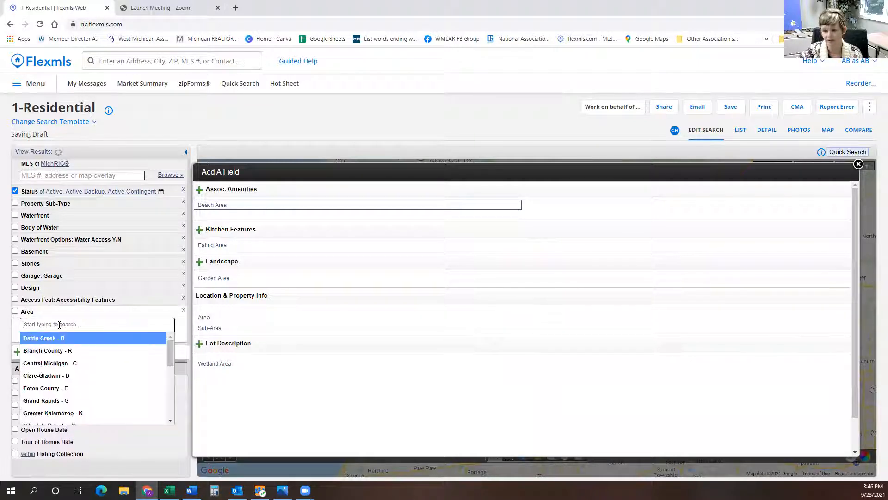
scroll(62, 352, "down", 1)
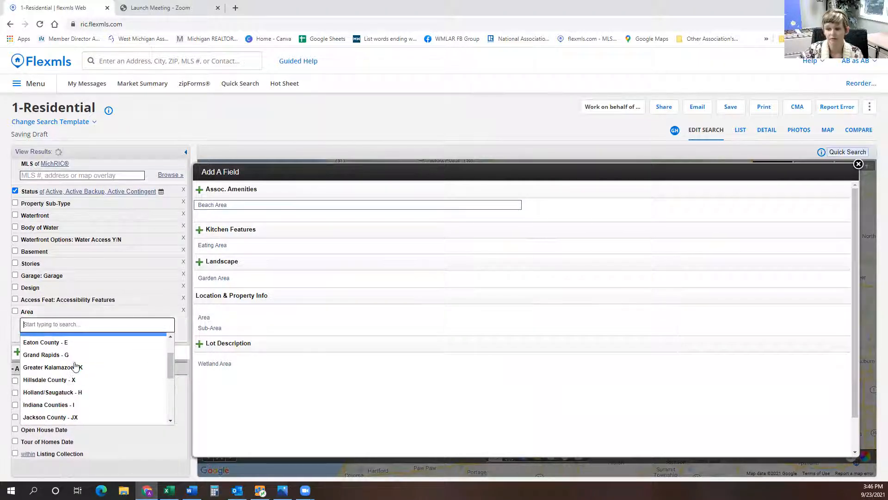
left_click(88, 391)
scroll(100, 379, "down", 1)
scroll(100, 386, "down", 1)
left_click(101, 386)
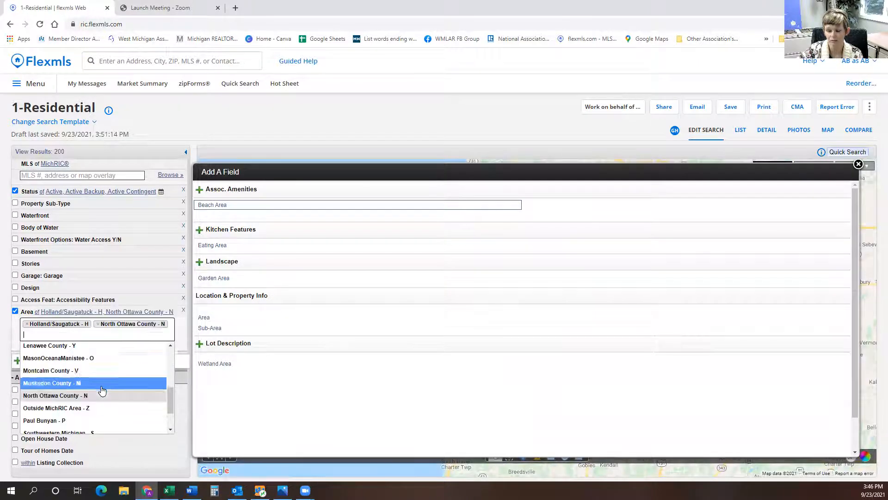
Add Muskegon County - M to the Area criterion and close the field list.
left_click(91, 383)
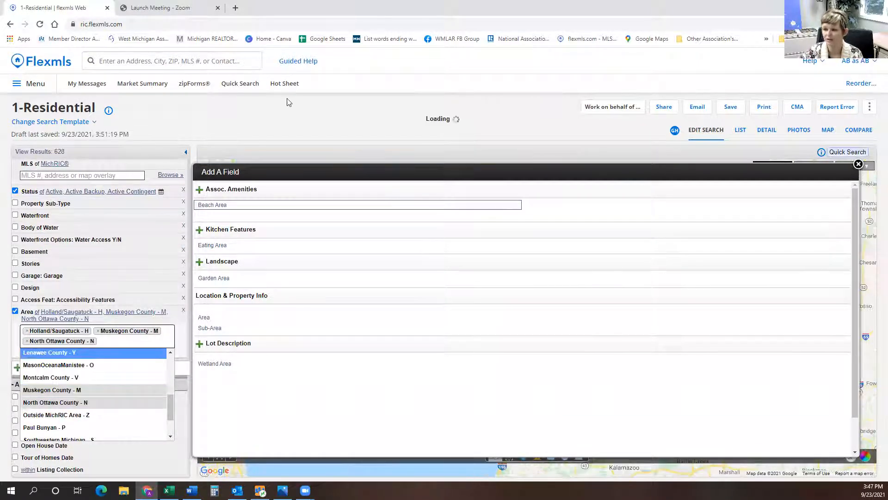
left_click(504, 134)
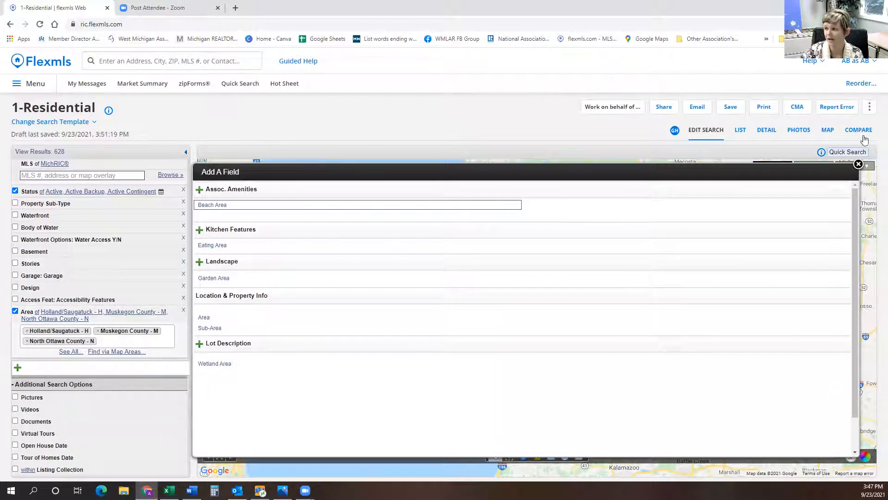
left_click(859, 165)
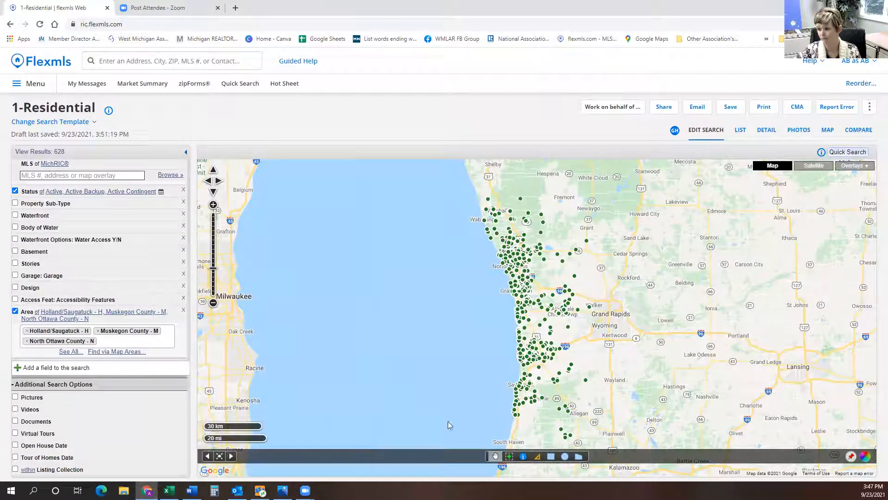
Draw a polygon shape around the listings on the map, then remove the shape from the search.
left_click(578, 456)
left_click(437, 435)
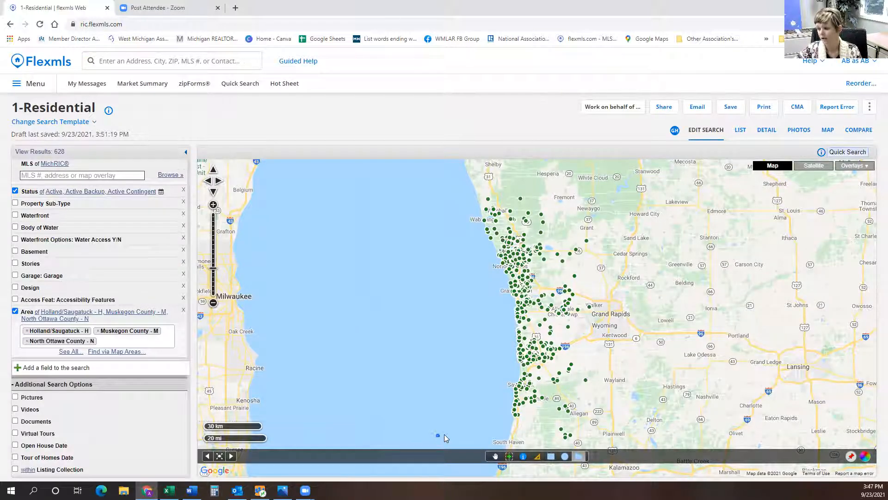
left_click(643, 431)
left_click(668, 205)
left_click(387, 188)
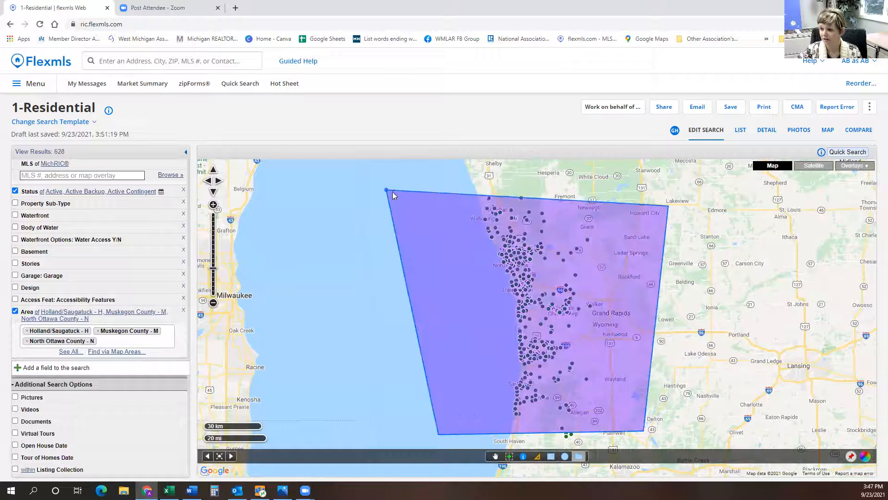
double_click(412, 169)
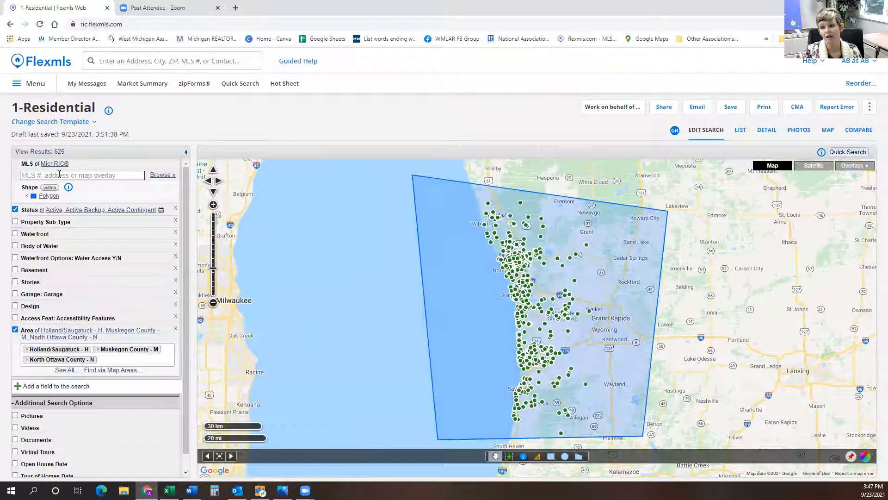
left_click(26, 196)
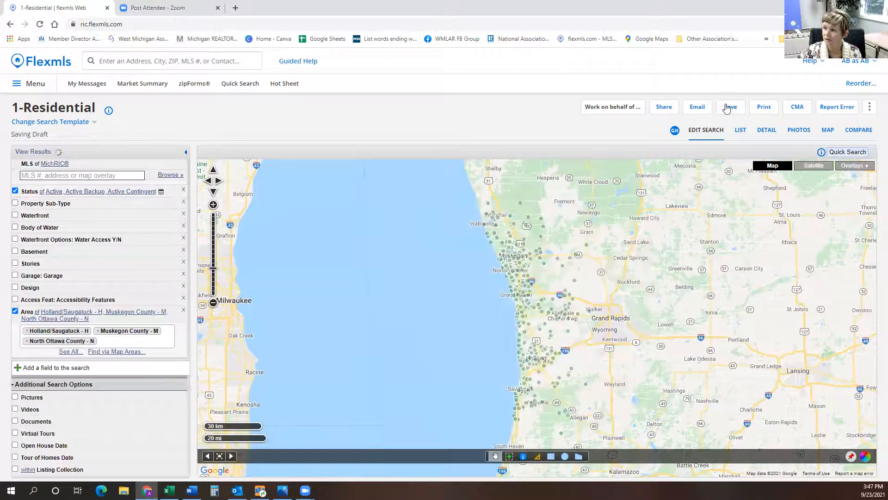
Save the search as a new search named HMN Search for Hot Sheet 2 with description asfasdfasdfadfasd.
left_click(731, 107)
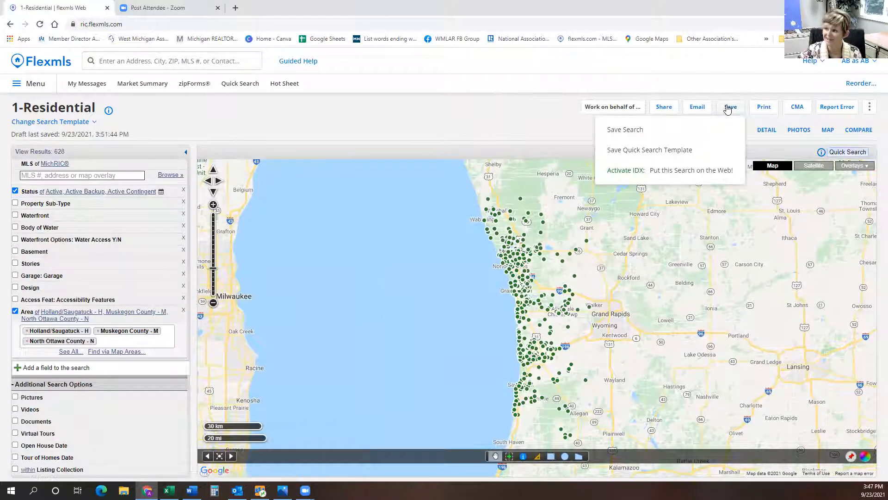
left_click(648, 131)
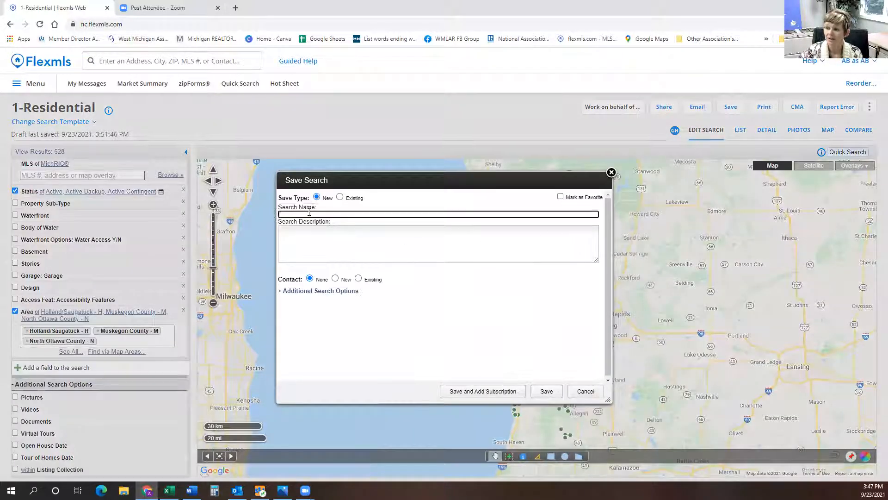
left_click(340, 197)
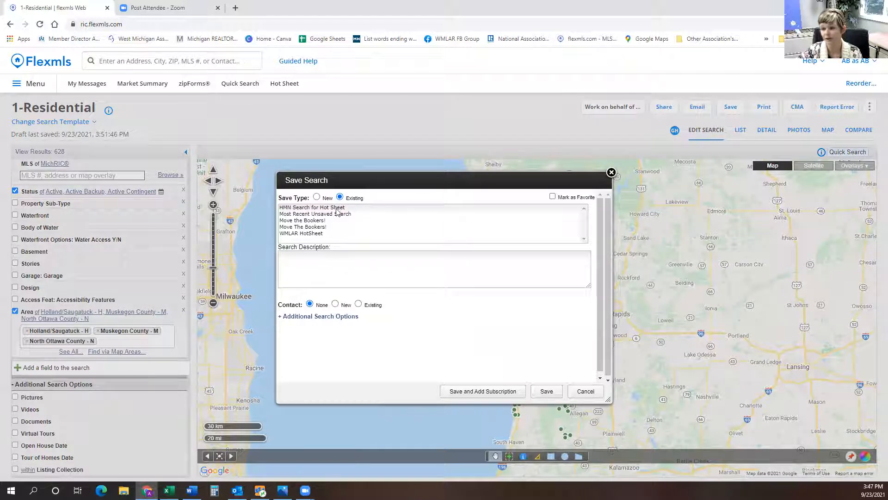
left_click(317, 198)
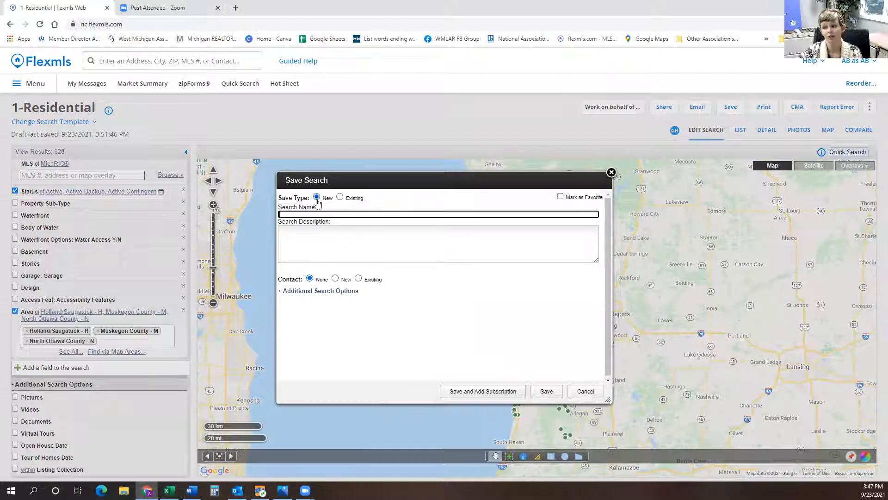
left_click(311, 214)
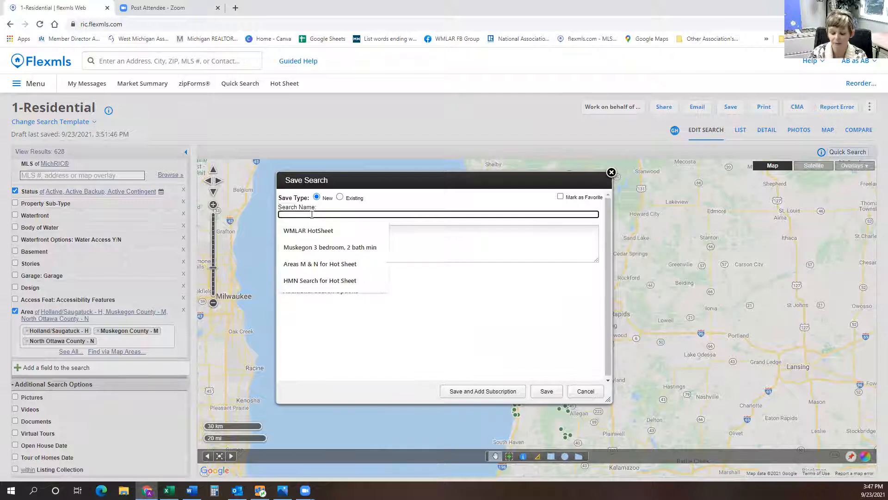
type("HMN Search for Hot Sheet")
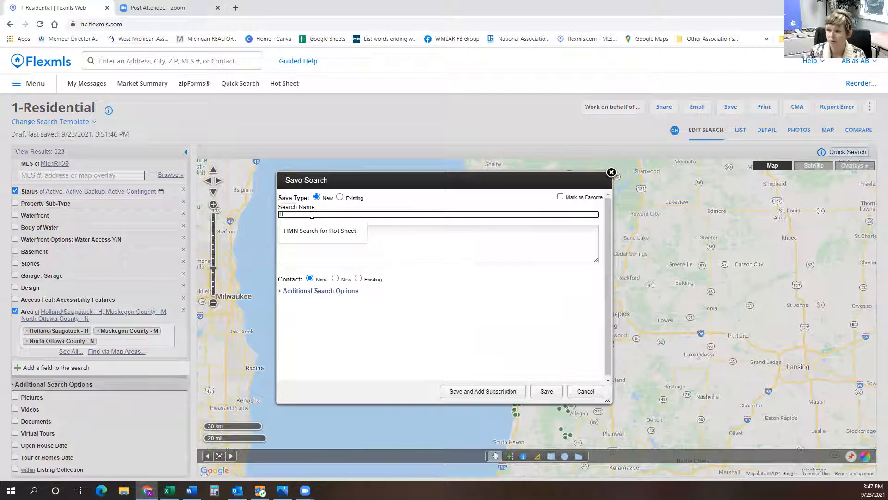
left_click(296, 234)
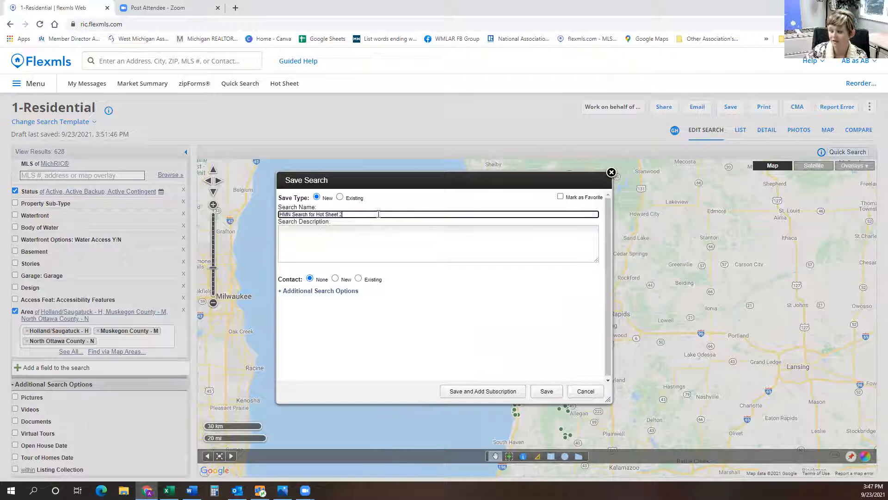
left_click(395, 244)
type("asfasdfasdfadfasd")
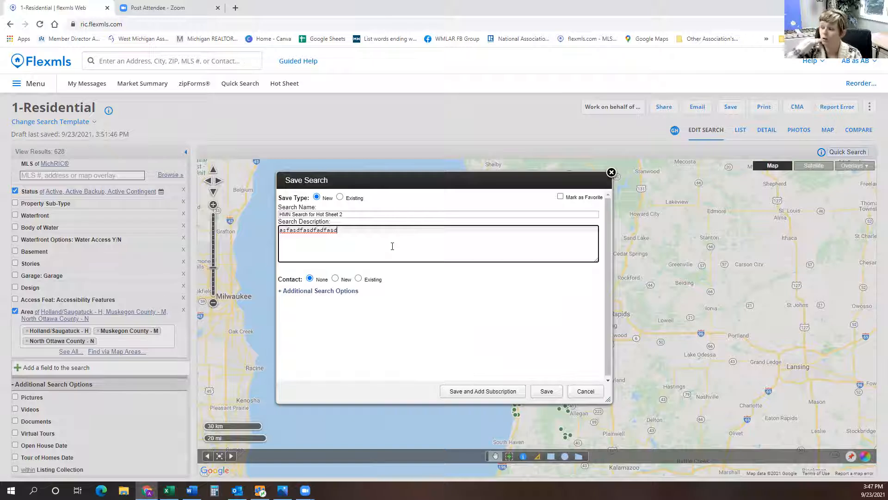
left_click(546, 392)
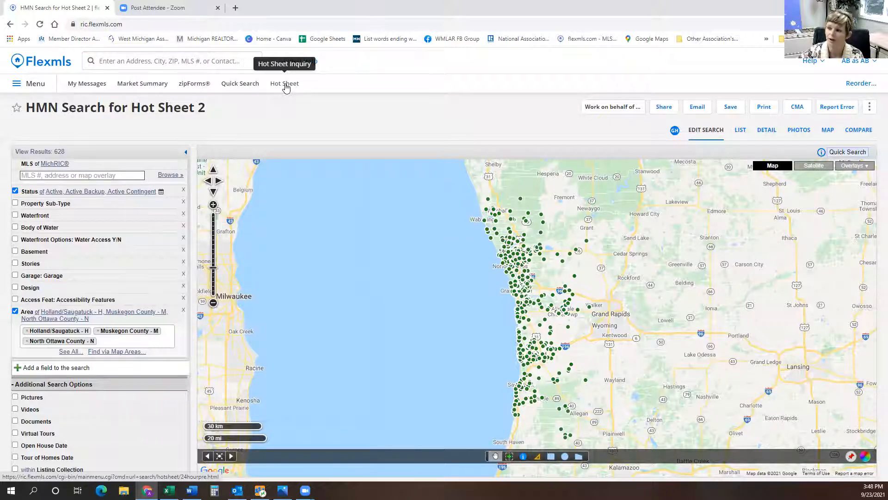
Open the Custom Hot Sheet settings from the Hot Sheet page.
left_click(285, 85)
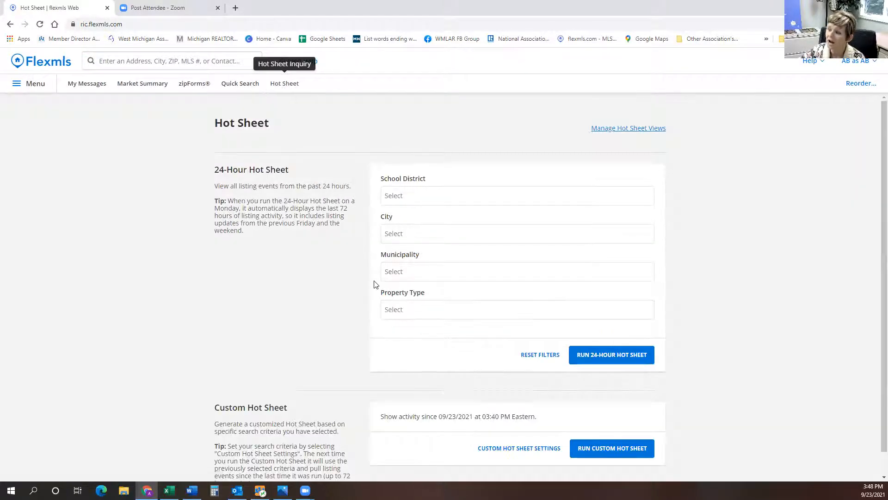
left_click(506, 425)
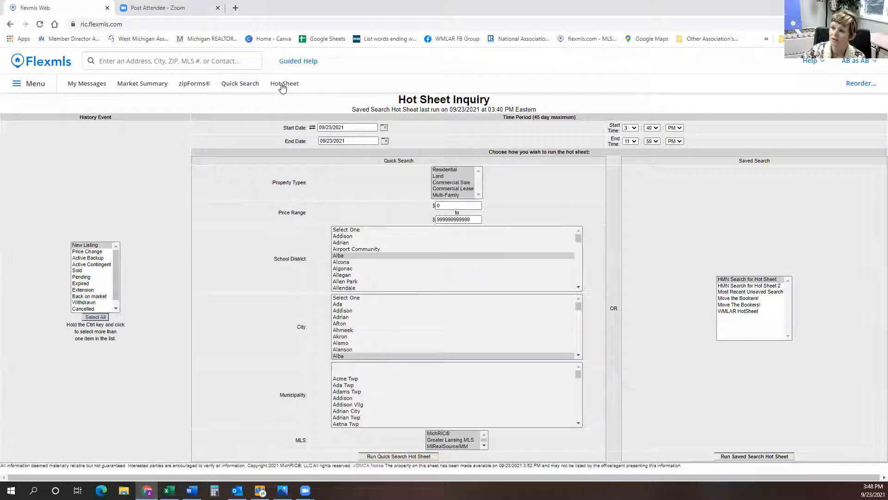
left_click(282, 86)
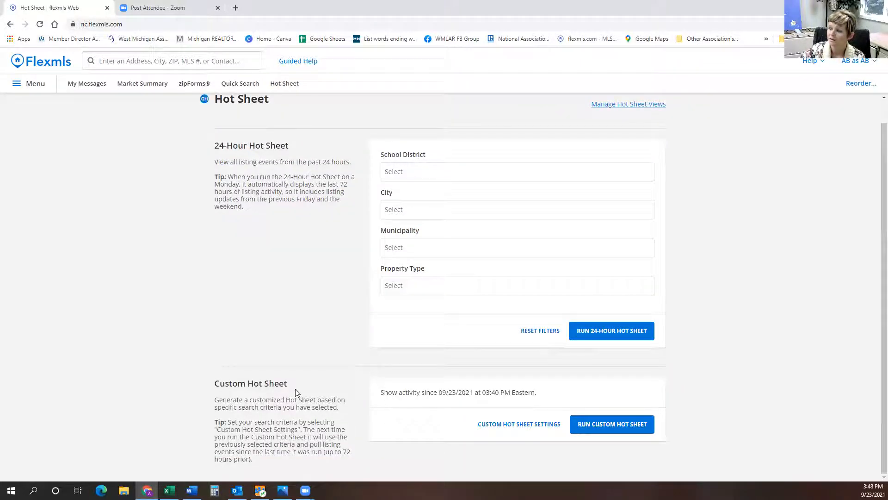
left_click_drag(215, 381, 521, 434)
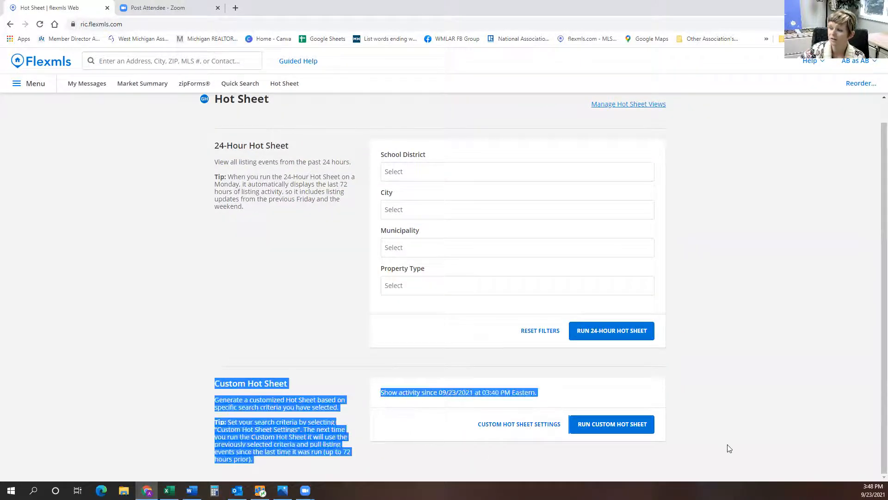
left_click(512, 425)
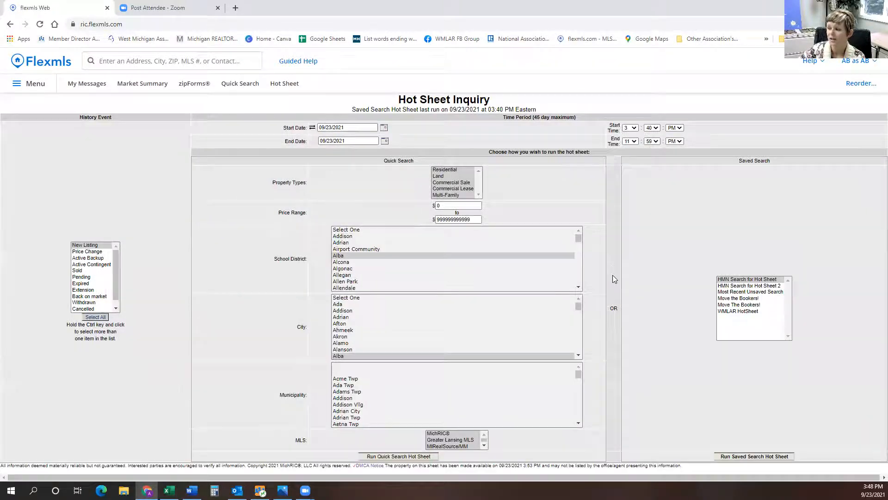
Select sample school districts, a city and a municipality in the Quick Search lists of the Hot Sheet Inquiry.
left_click(623, 310)
left_click(384, 304)
left_click(376, 337)
left_click(342, 269)
left_click(374, 391)
left_click(347, 311)
left_click_drag(345, 236, 363, 244)
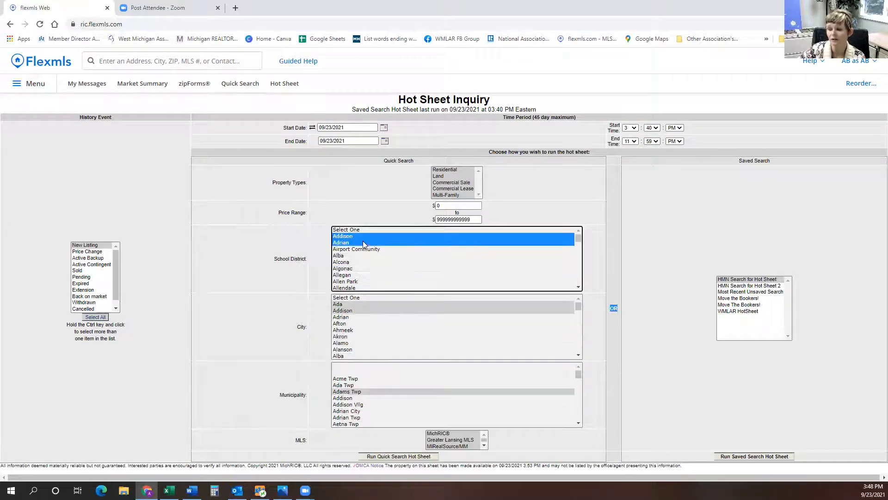
left_click(383, 343)
Try selecting history events, including Select All, in the History Event list.
left_click(81, 277)
left_click(95, 317)
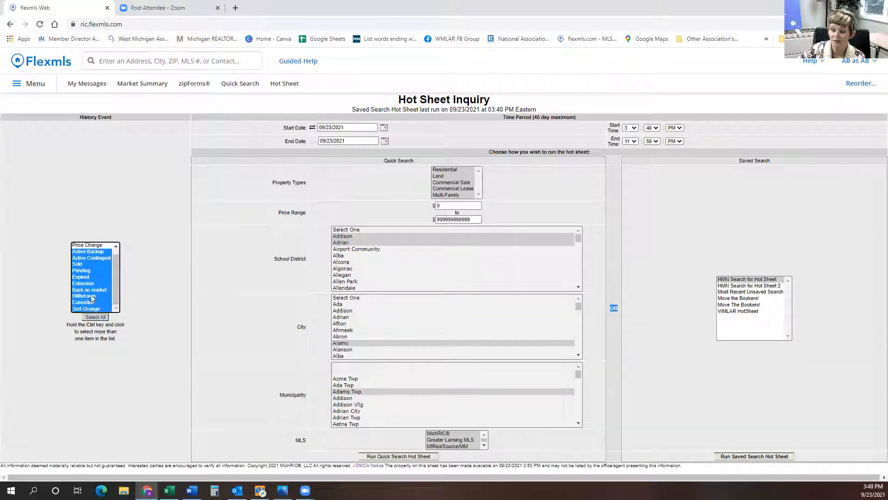
left_click(93, 251)
left_click(98, 271)
left_click(99, 272, "ctrl")
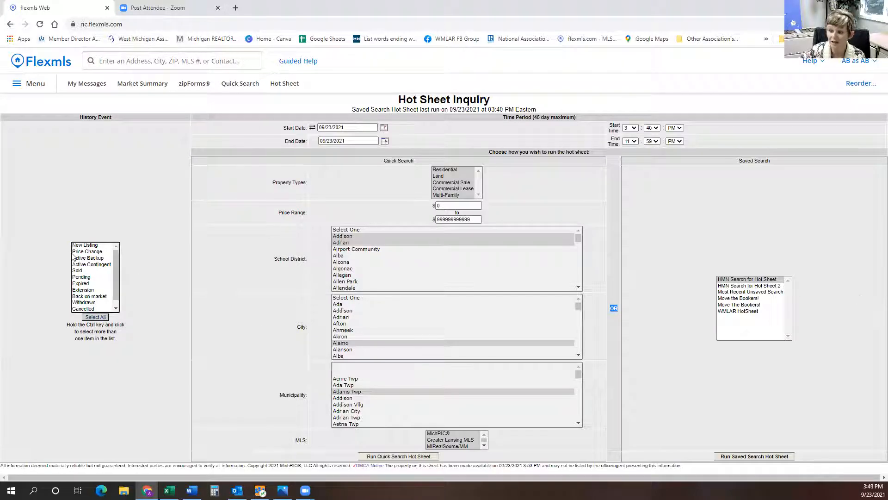
left_click(77, 265)
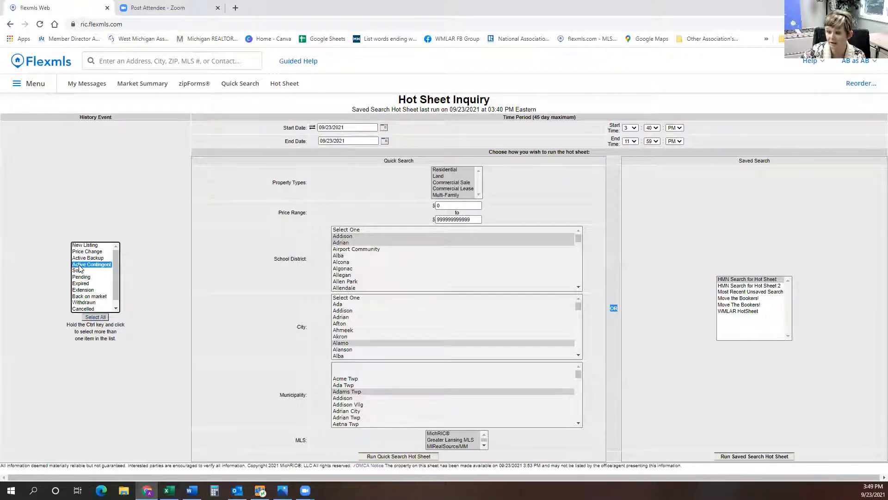
left_click(82, 258)
left_click(84, 289)
left_click(85, 308)
left_click(89, 296)
left_click_drag(92, 277, 91, 271)
left_click_drag(92, 264, 91, 259)
left_click(92, 277)
left_click(92, 290)
left_click(92, 272)
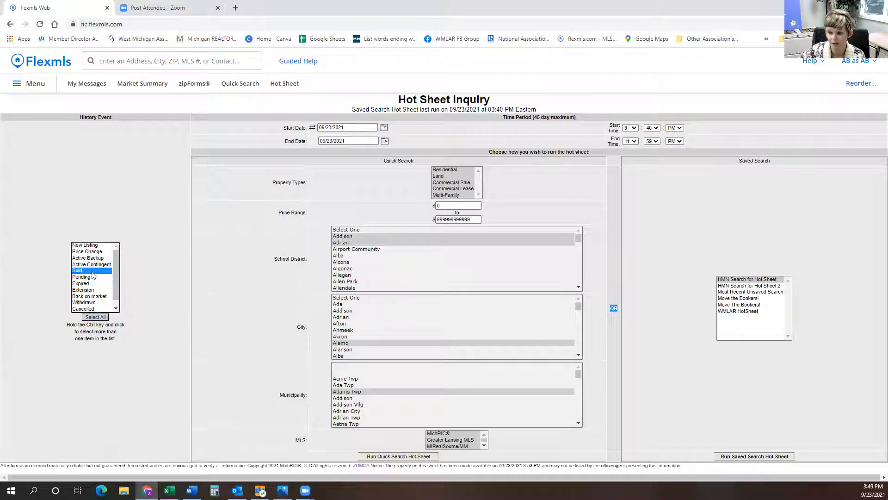
left_click(89, 272, "ctrl")
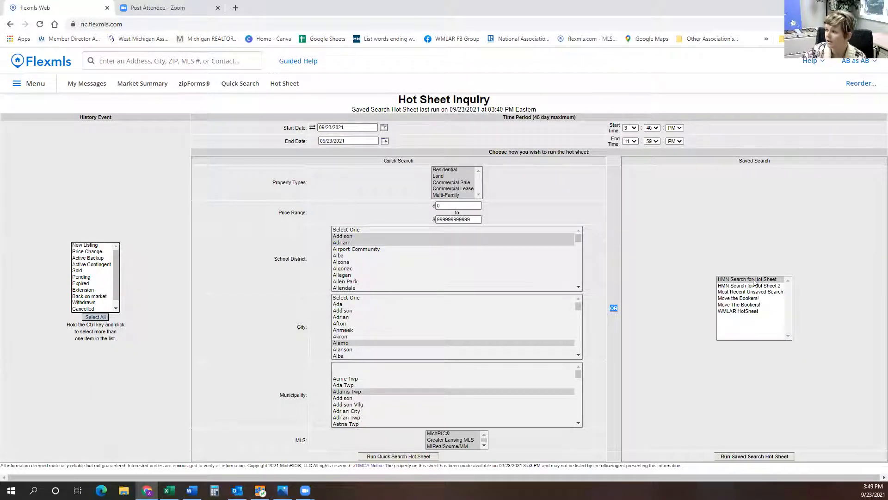
Select the saved search HMN Search for Hot Sheet 2 and try to run the saved search hot sheet.
left_click(735, 286)
left_click(743, 304)
left_click(739, 285)
left_click(745, 298)
left_click(744, 287)
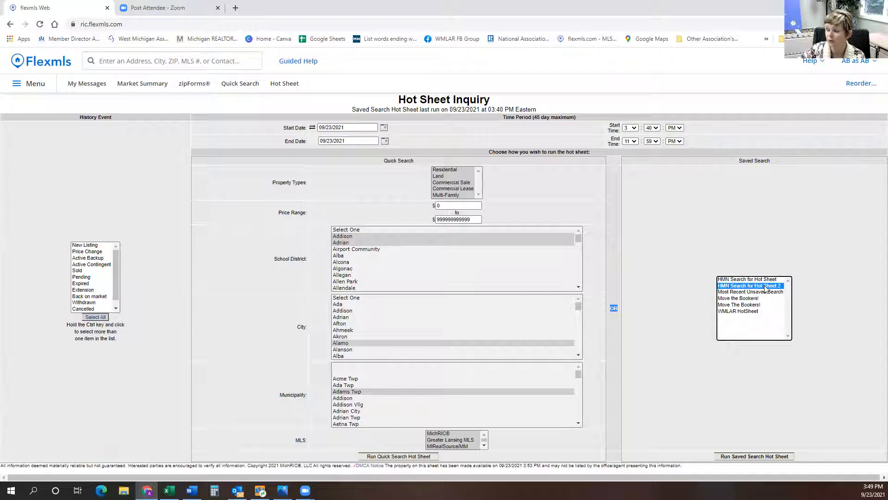
left_click(746, 457)
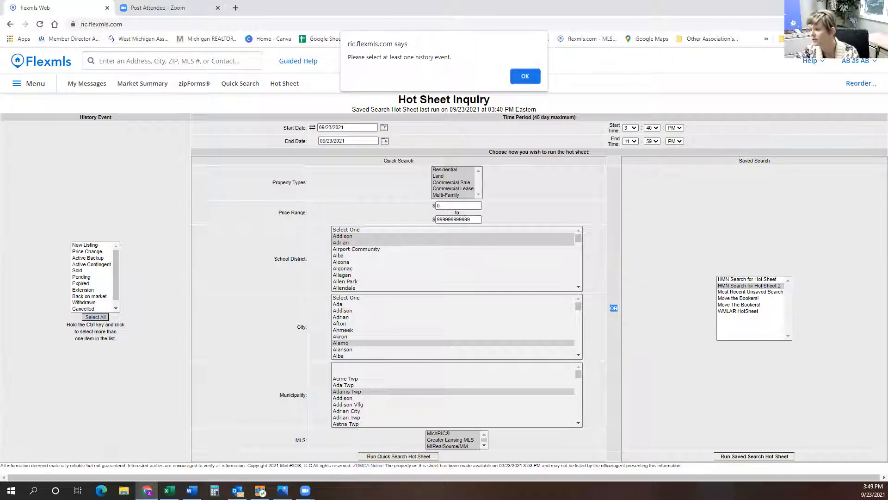
left_click(524, 77)
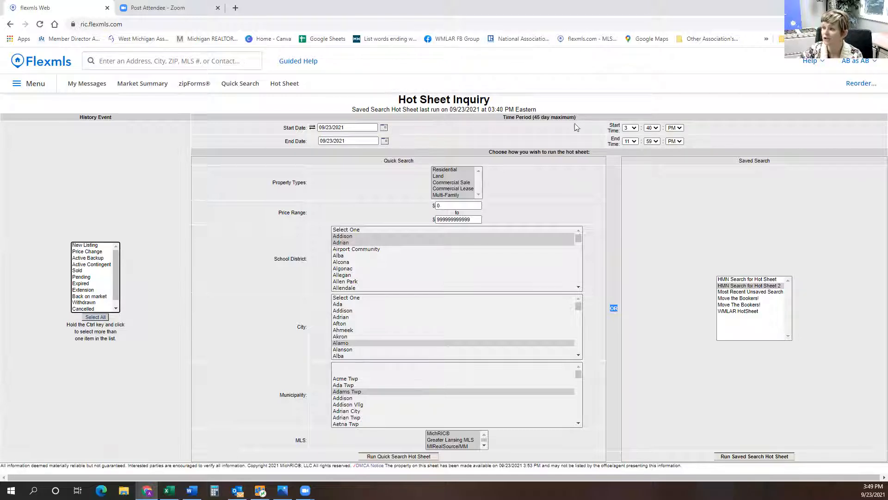
Set the hot sheet start date to 09/22/2021 using the calendar.
left_click_drag(353, 128, 318, 119)
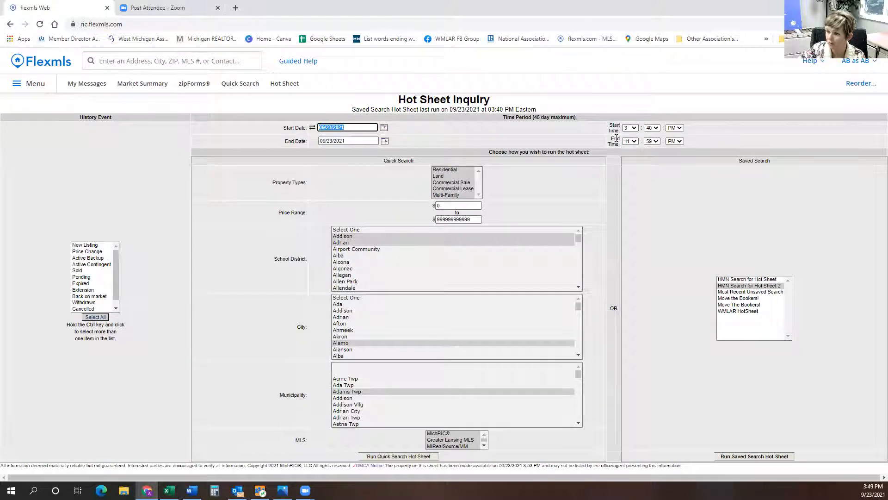
left_click(383, 128)
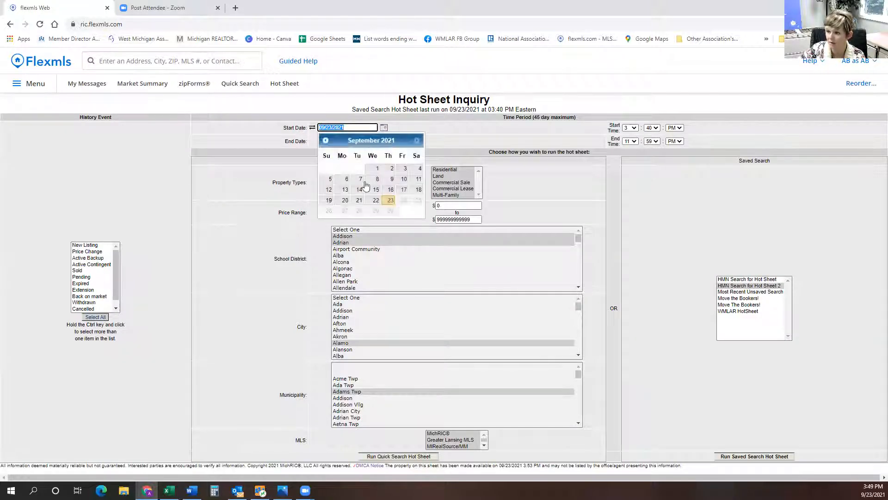
left_click(368, 198)
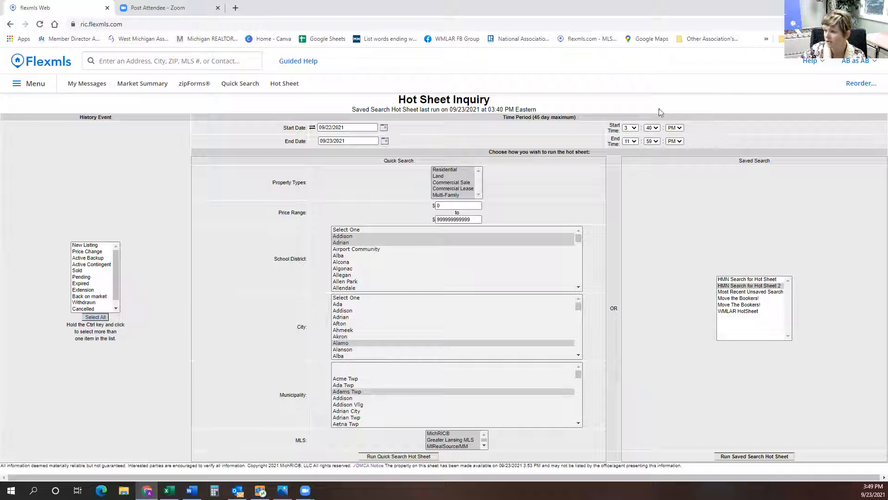
Try again to run the saved search hot sheet and dismiss the alert.
left_click(742, 457)
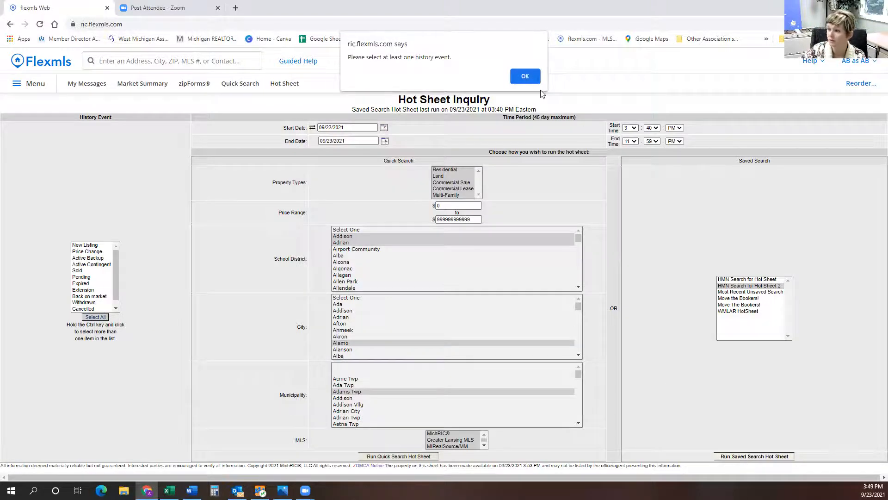
left_click(525, 76)
scroll(115, 275, "down", 1)
scroll(118, 270, "up", 1)
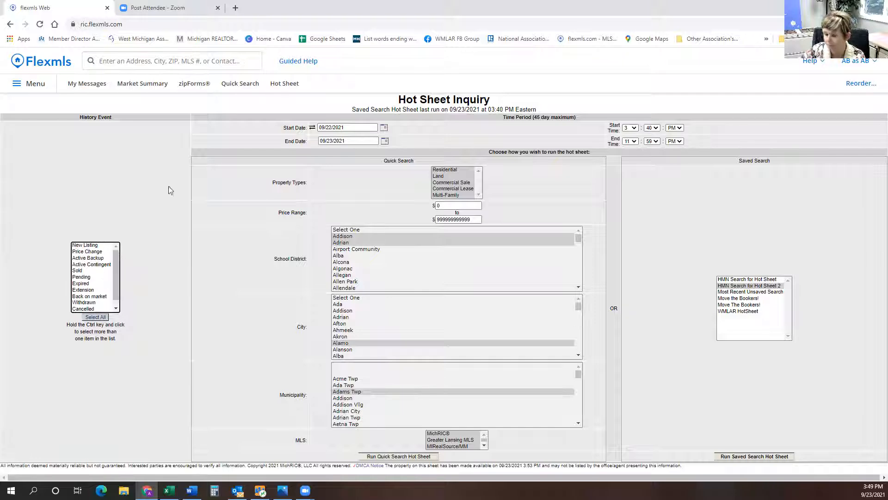
Set the start time to 12:01 AM and try to run the saved search hot sheet, dismissing the alert.
left_click(634, 128)
left_click(634, 129)
left_click(634, 128)
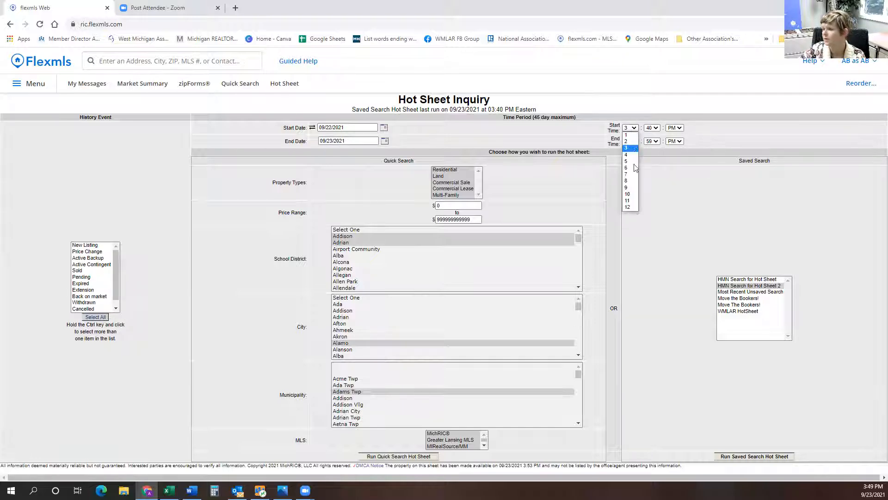
left_click(627, 207)
left_click(657, 128)
scroll(652, 185, "up", 10)
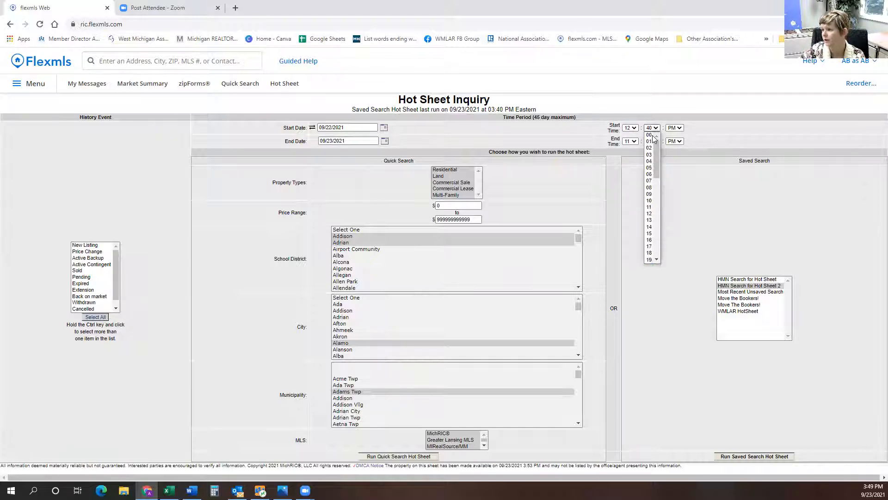
left_click(650, 141)
left_click(672, 135)
left_click(771, 457)
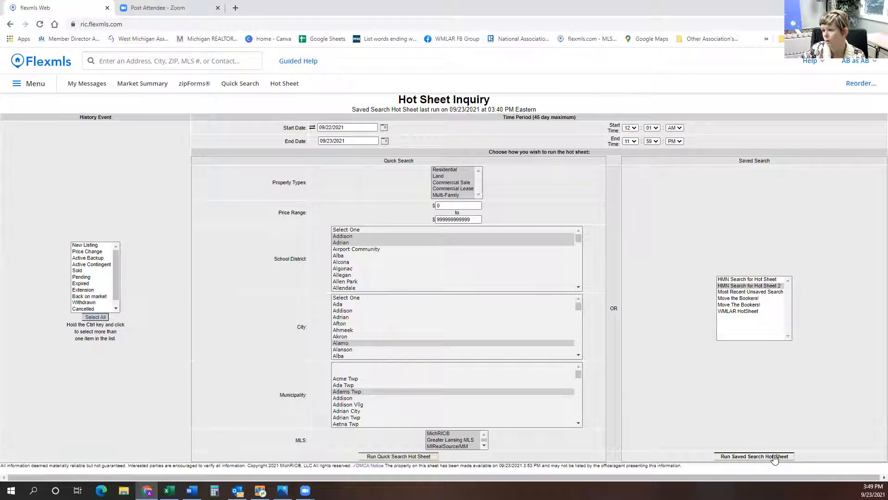
left_click(530, 77)
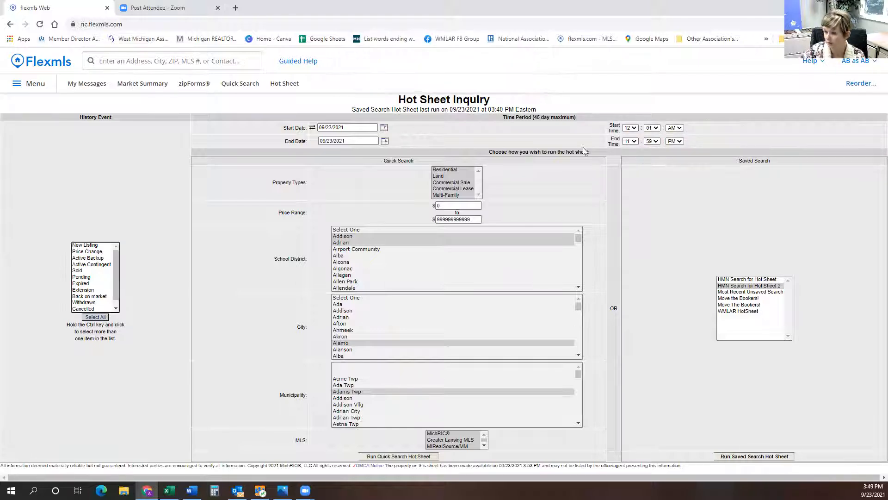
Select HMN Search for Hot Sheet 2 and try again to run the saved search hot sheet, dismissing the alert.
left_click(739, 285)
left_click(757, 457)
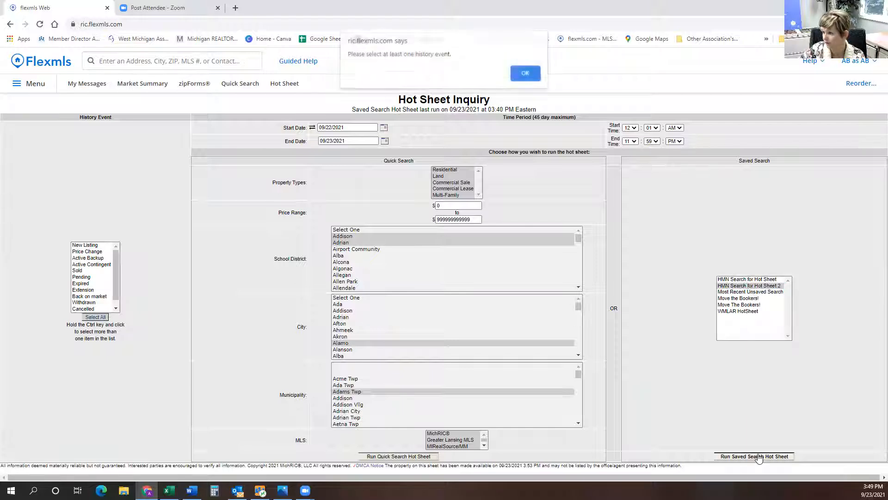
left_click(520, 77)
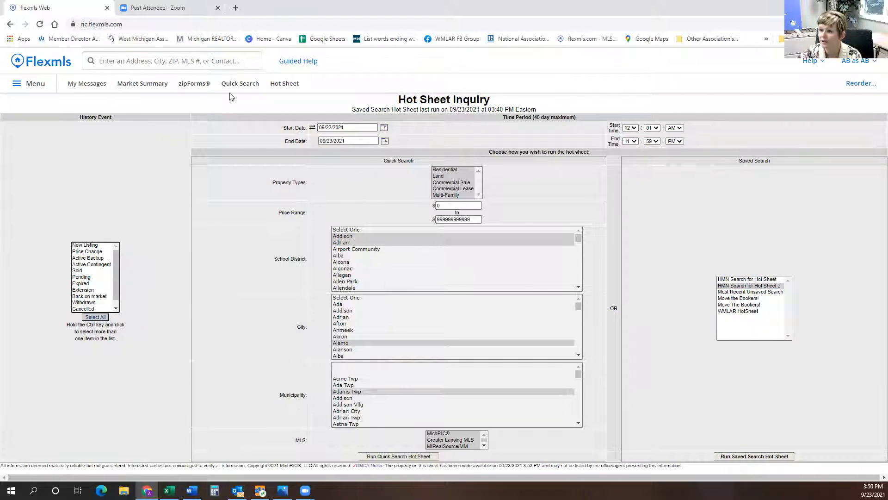
Open the custom hot sheet settings from the Hot Sheet page and run the HMN Search for Hot Sheet saved search.
left_click(279, 84)
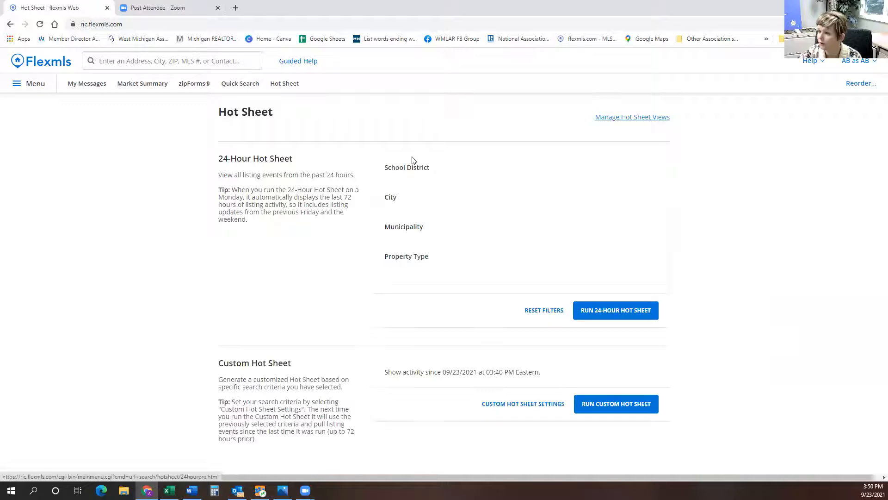
scroll(481, 356, "down", 1)
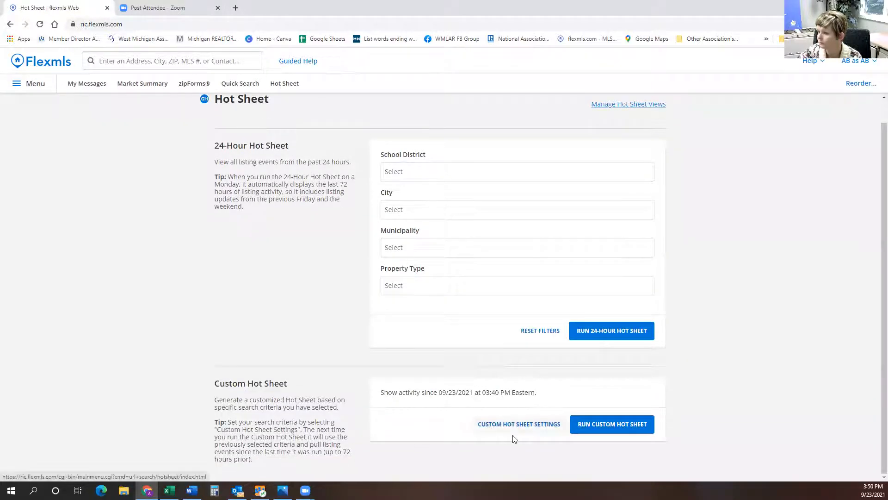
left_click(516, 427)
left_click(762, 280)
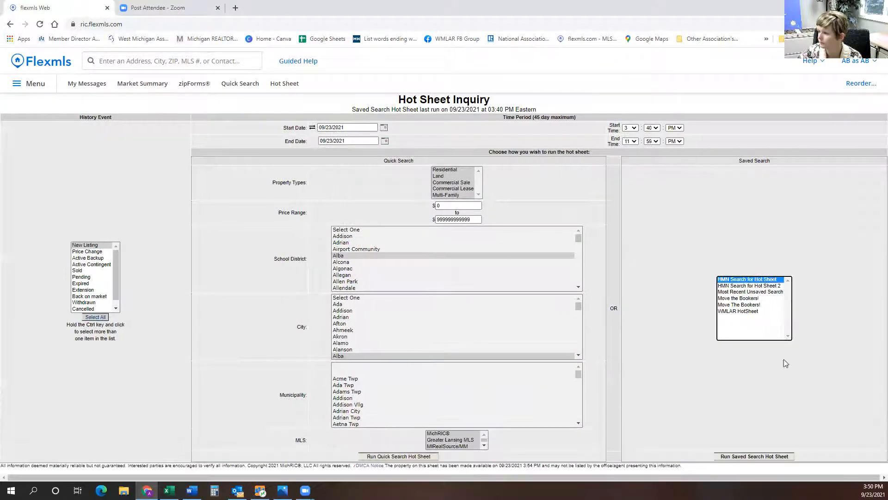
left_click(746, 457)
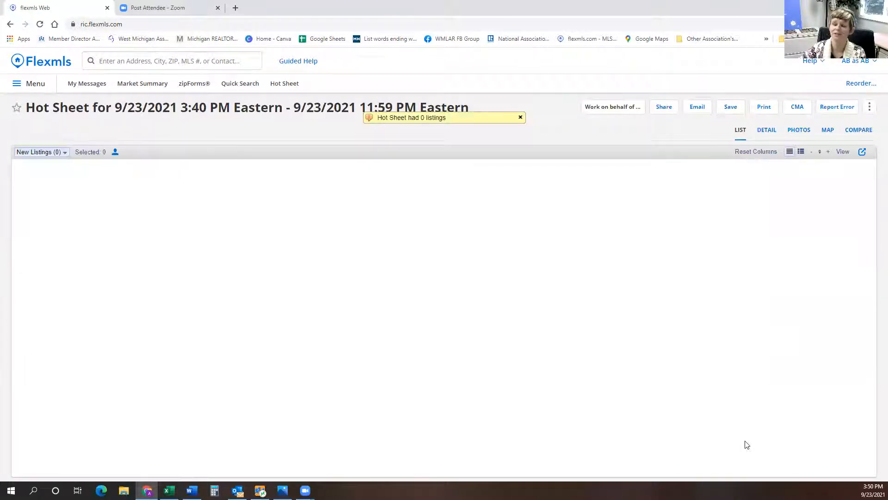
Reopen the custom hot sheet settings, set the start date to 09/20/2021, and run the saved search hot sheet, reviewing the listings.
left_click(284, 84)
left_click(495, 444)
left_click(383, 127)
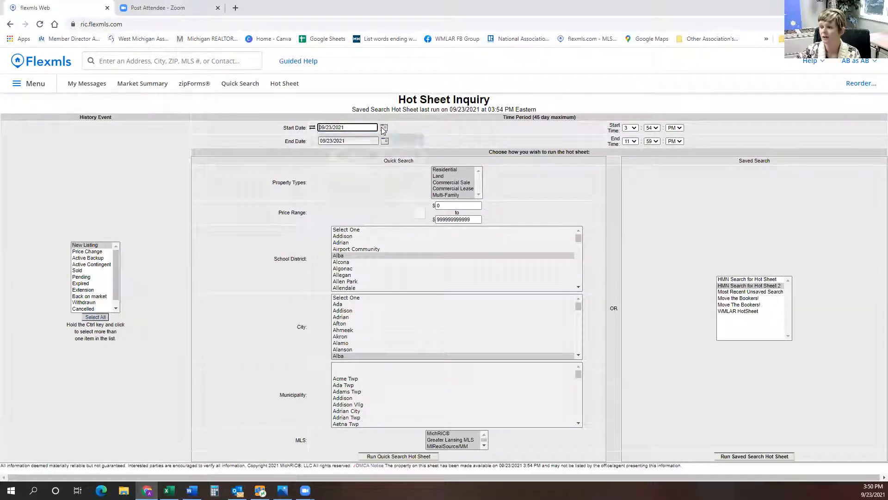
left_click(345, 199)
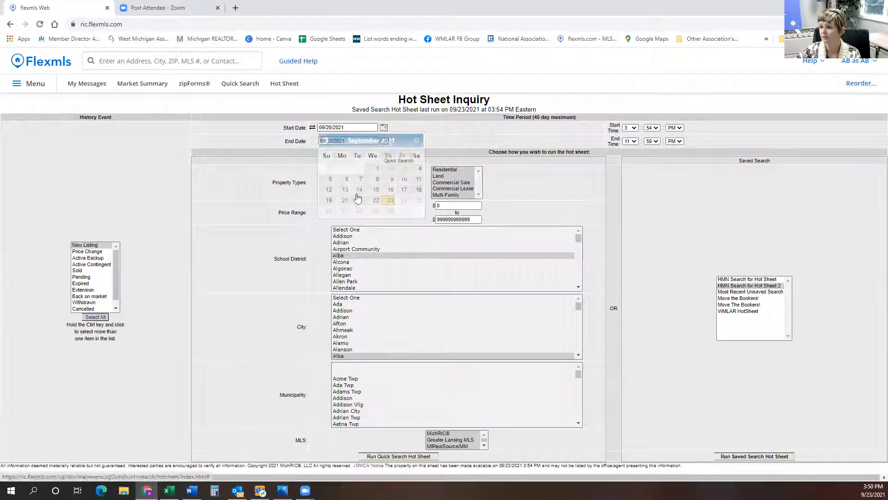
left_click(744, 457)
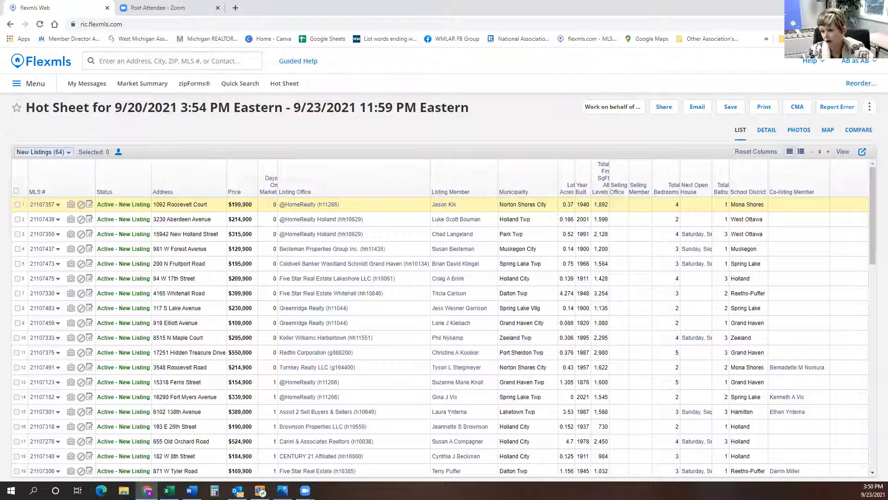
scroll(273, 376, "down", 6)
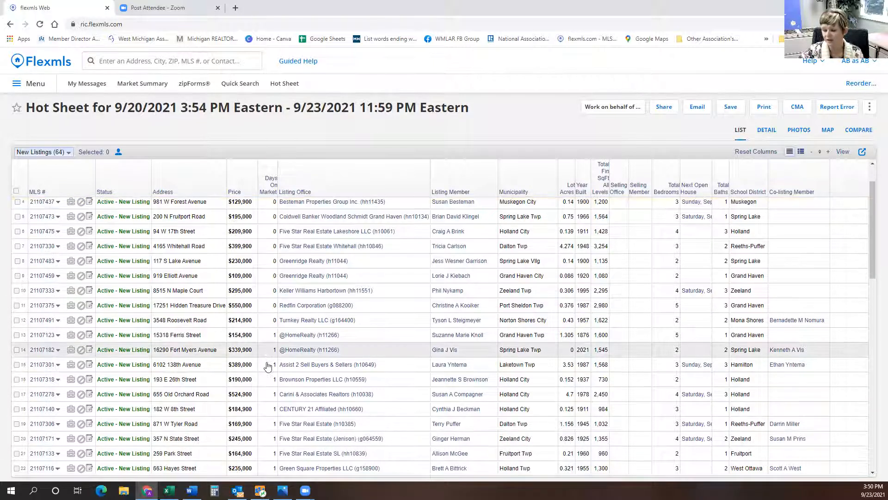
scroll(257, 365, "up", 6)
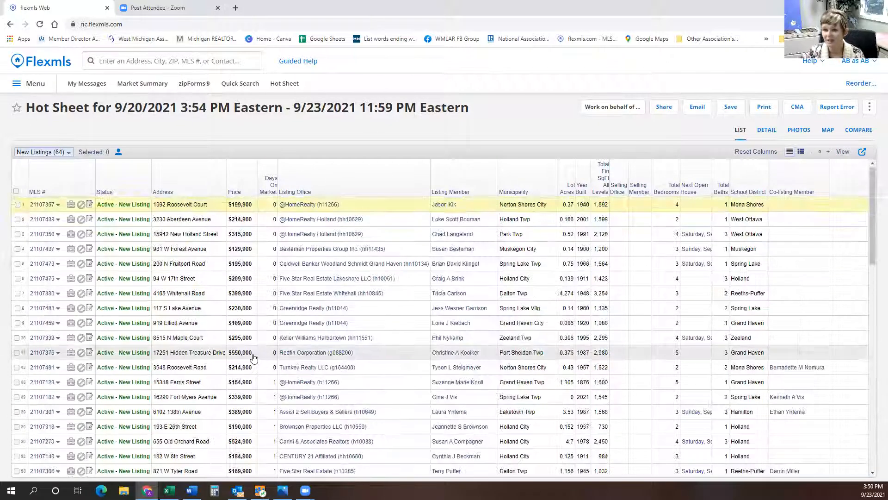
Return to the Hot Sheet page, run the custom hot sheet, and highlight its time range in the title.
left_click(287, 86)
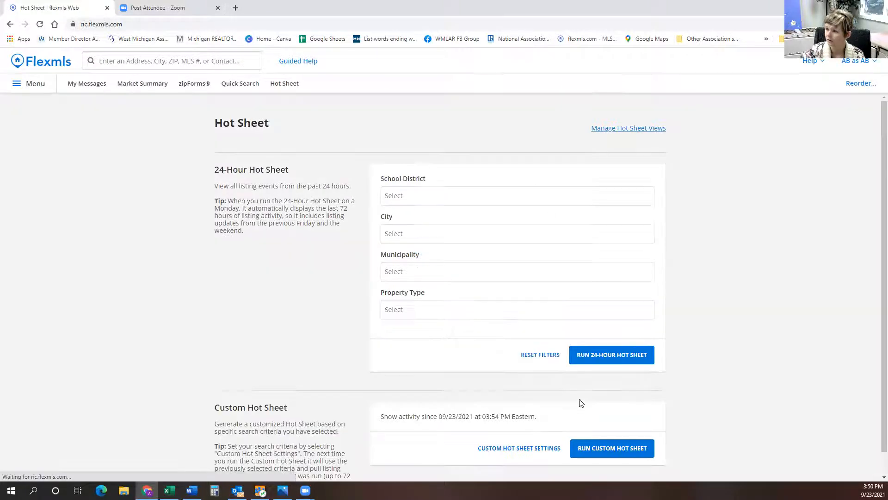
left_click(541, 448)
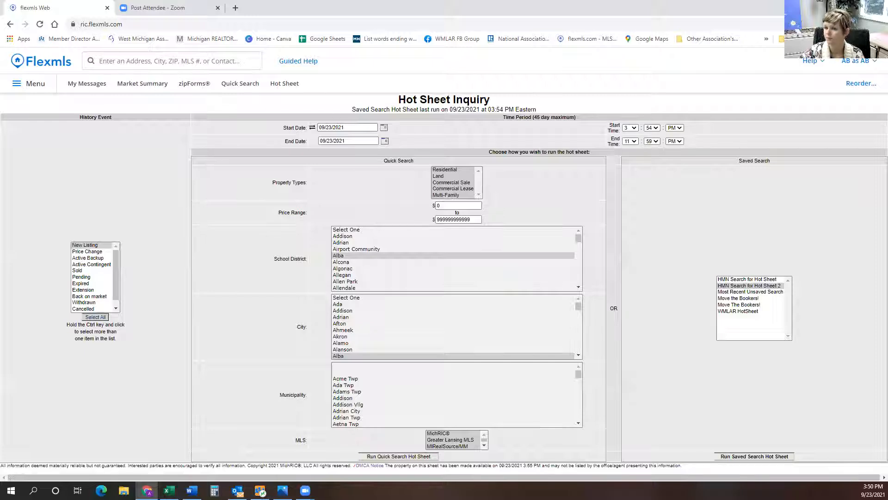
left_click(285, 84)
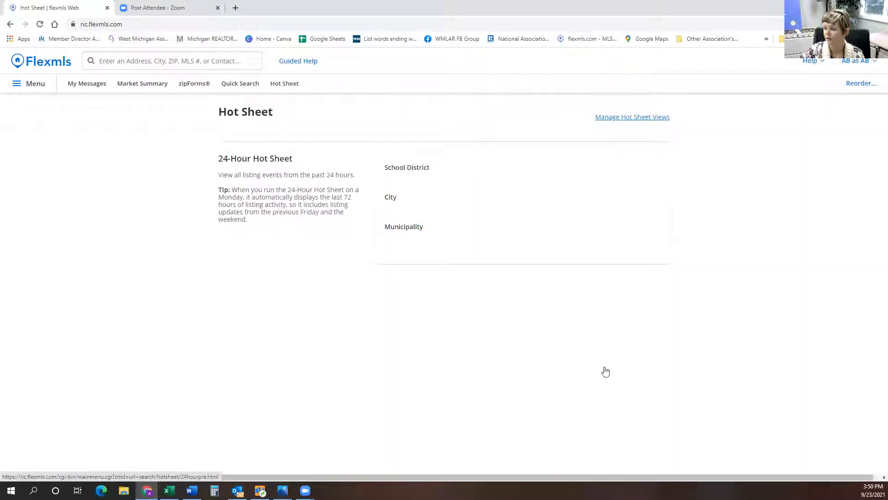
left_click(608, 447)
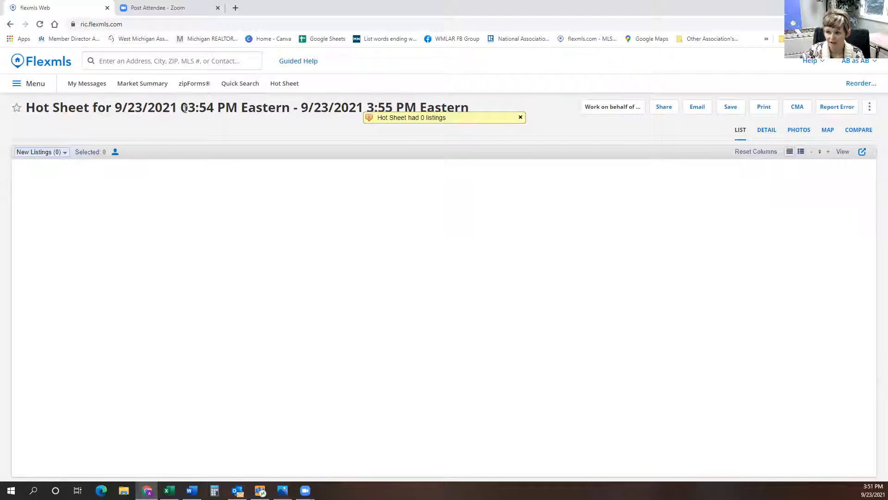
left_click_drag(182, 108, 401, 101)
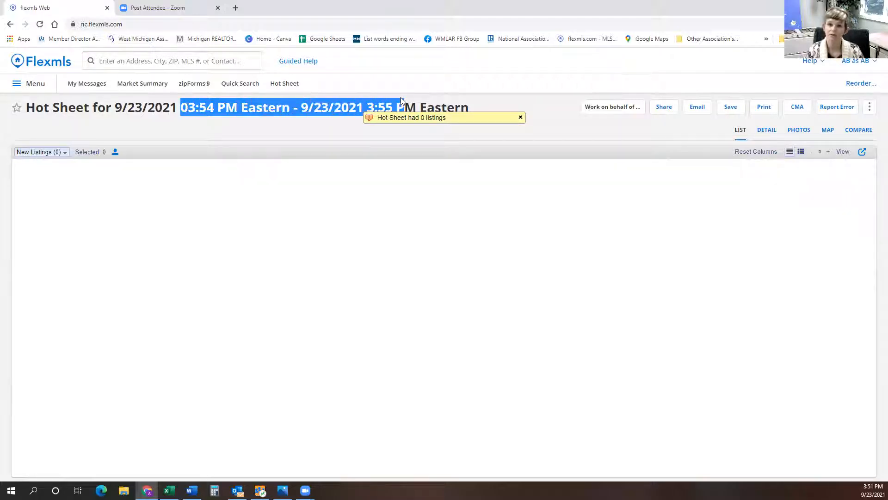